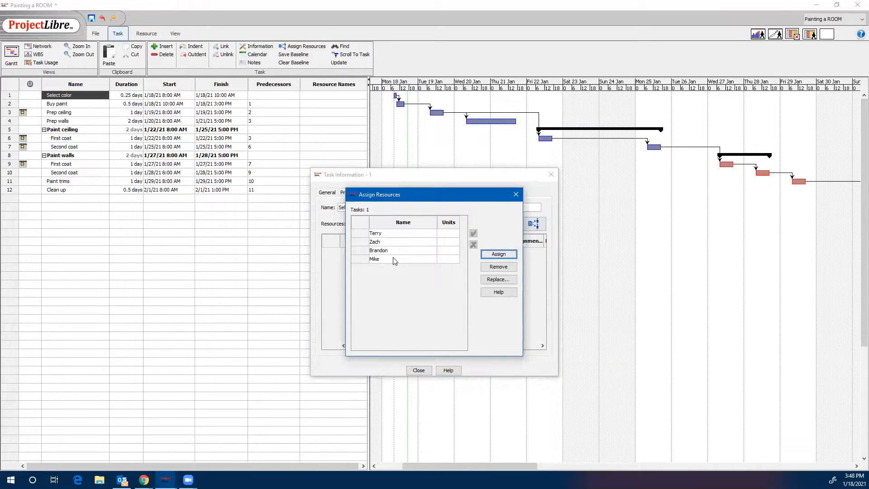
# Assign the first resource in the list to the Select color task and close its task information.
pyautogui.click(396, 233)
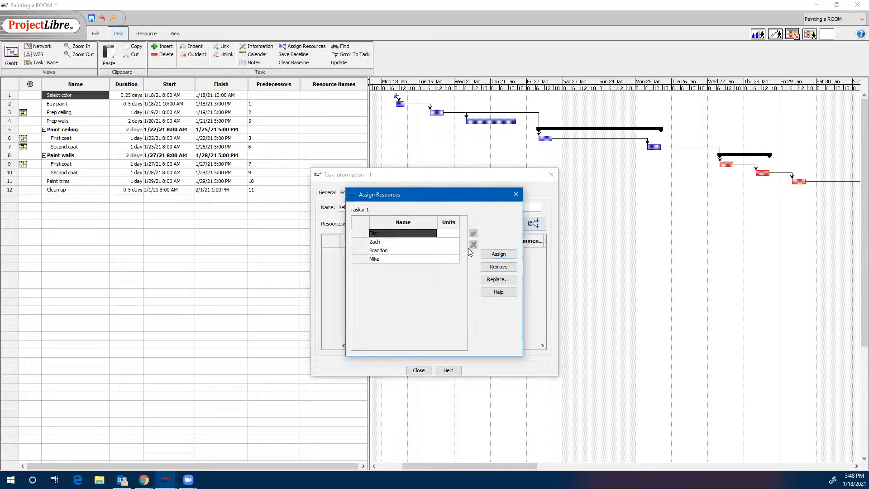
pyautogui.click(499, 255)
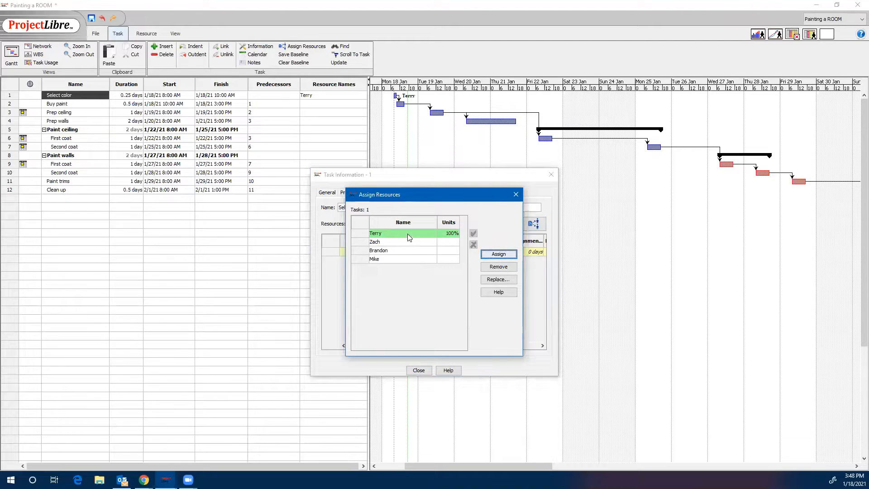
pyautogui.click(515, 194)
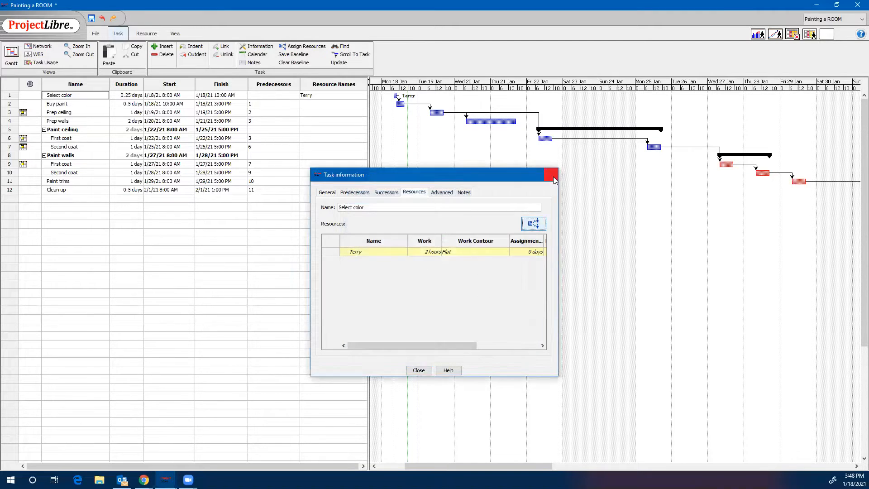
pyautogui.click(551, 174)
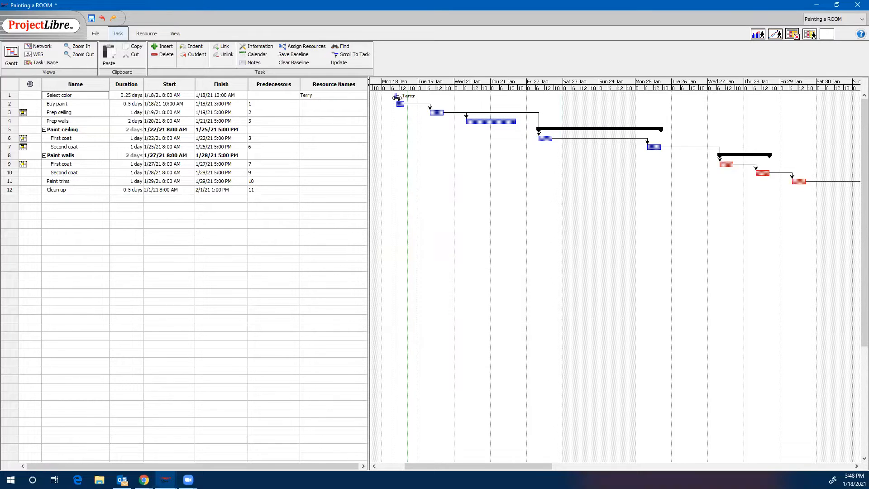
# Assign the first listed resource to the Buy paint task through its task information.
pyautogui.doubleClick(68, 104)
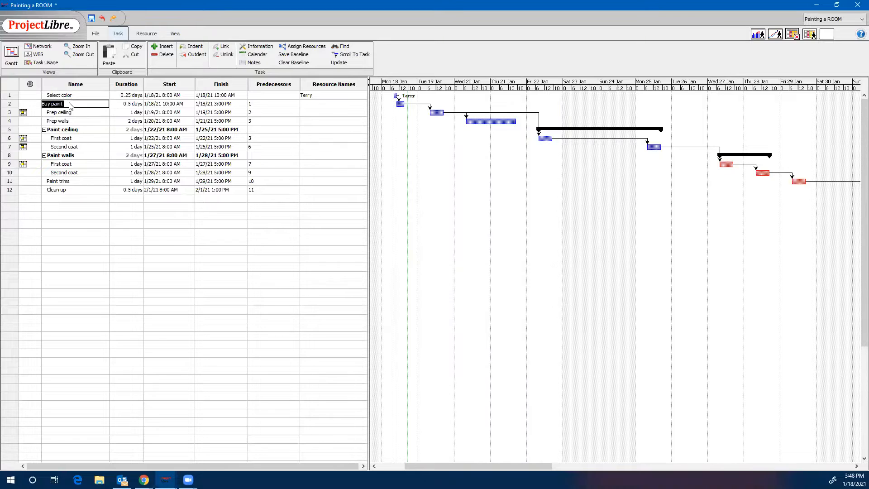
pyautogui.click(533, 224)
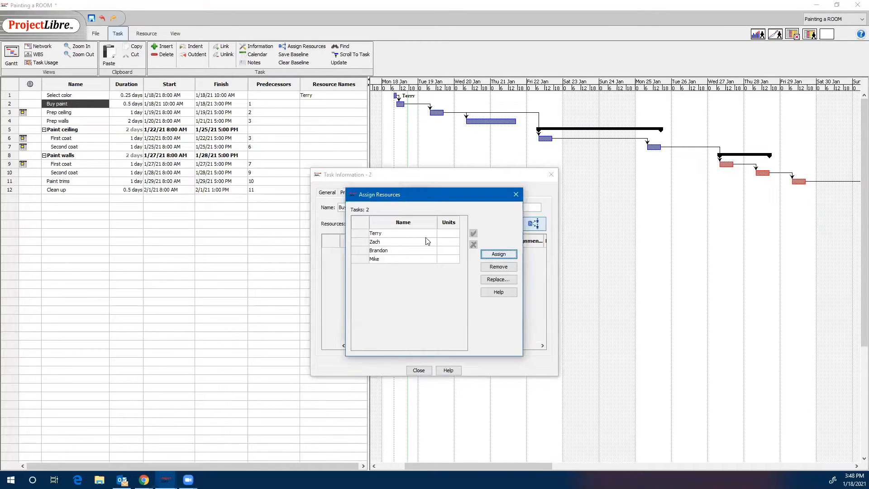
pyautogui.click(393, 233)
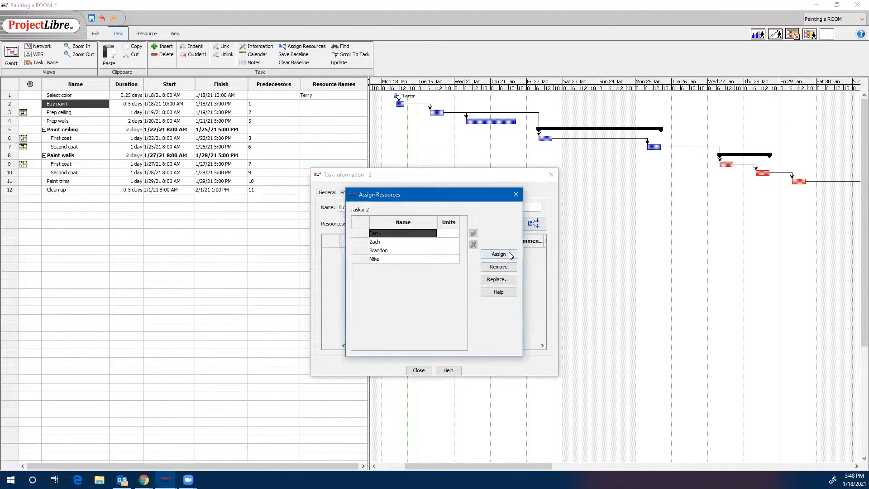
pyautogui.click(509, 255)
pyautogui.click(515, 194)
pyautogui.click(551, 175)
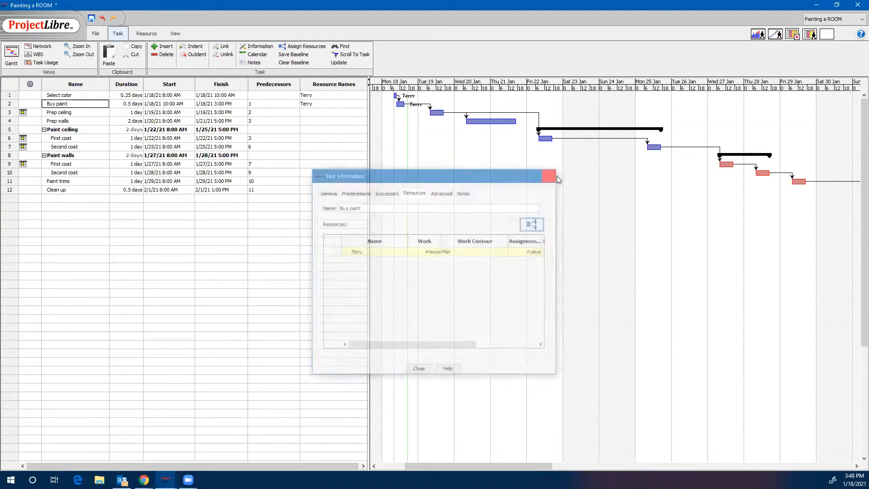
# Assign the second listed resource to the Prep ceiling task through its task information.
pyautogui.doubleClick(79, 113)
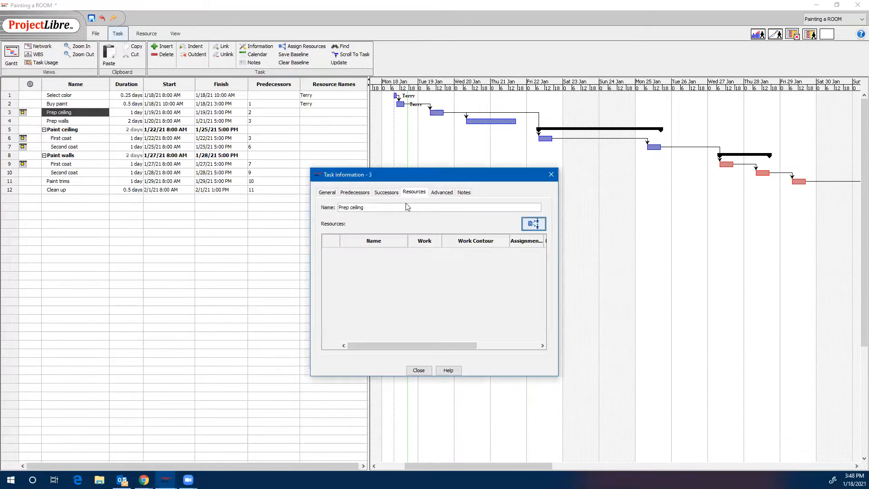
pyautogui.click(533, 224)
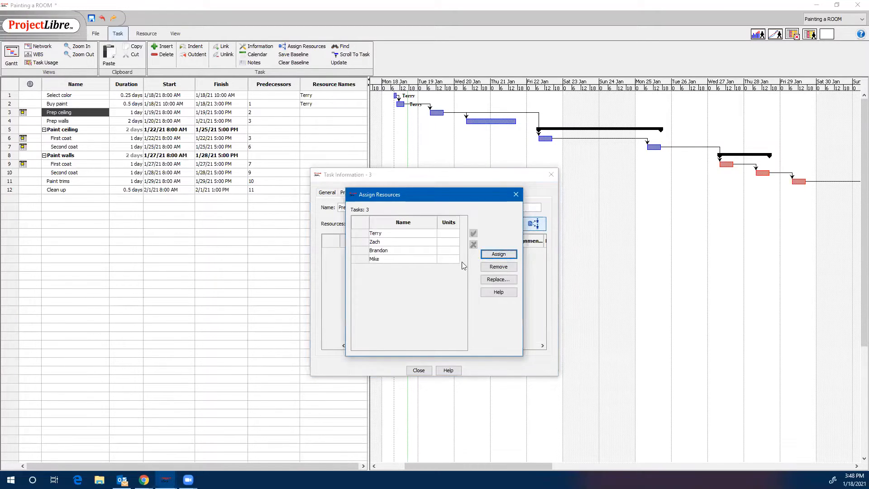
pyautogui.click(383, 243)
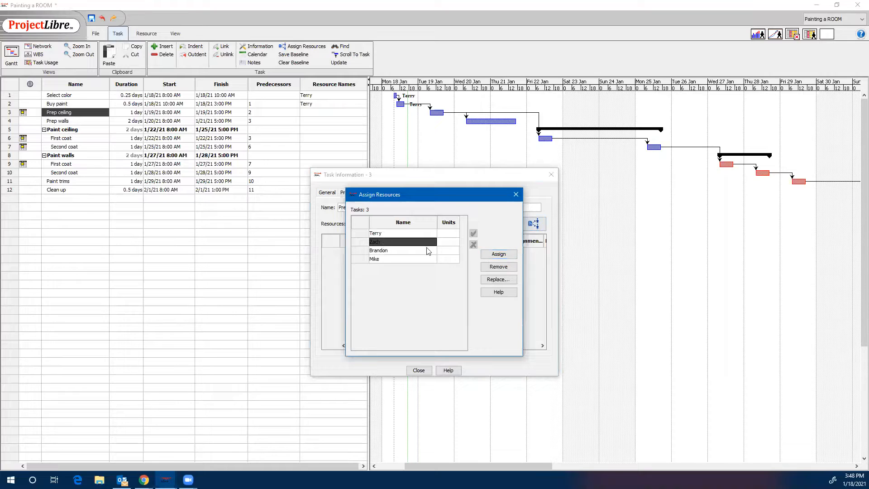
pyautogui.click(498, 254)
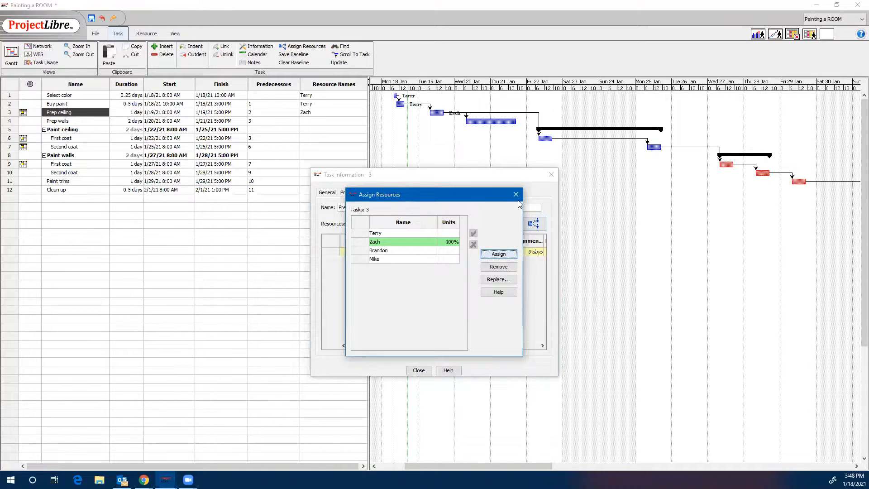
pyautogui.click(516, 194)
pyautogui.click(551, 174)
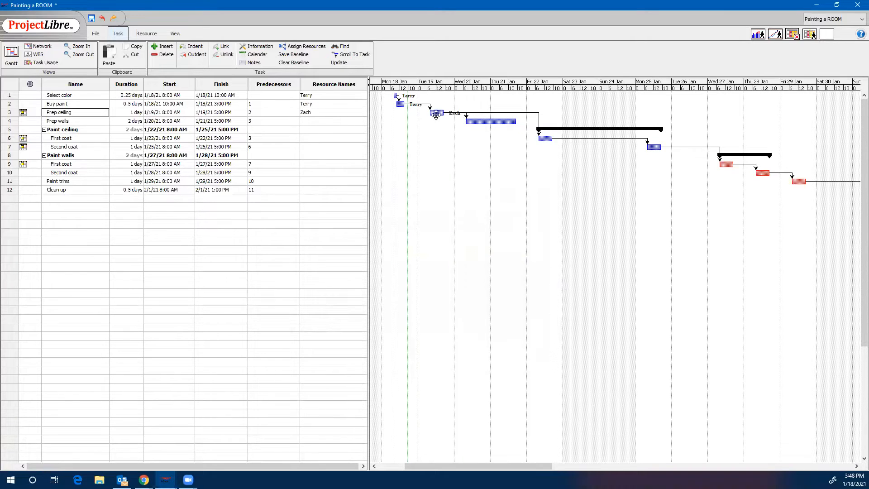
# Assign the second listed resource to the Prep walls task through its task information.
pyautogui.doubleClick(67, 122)
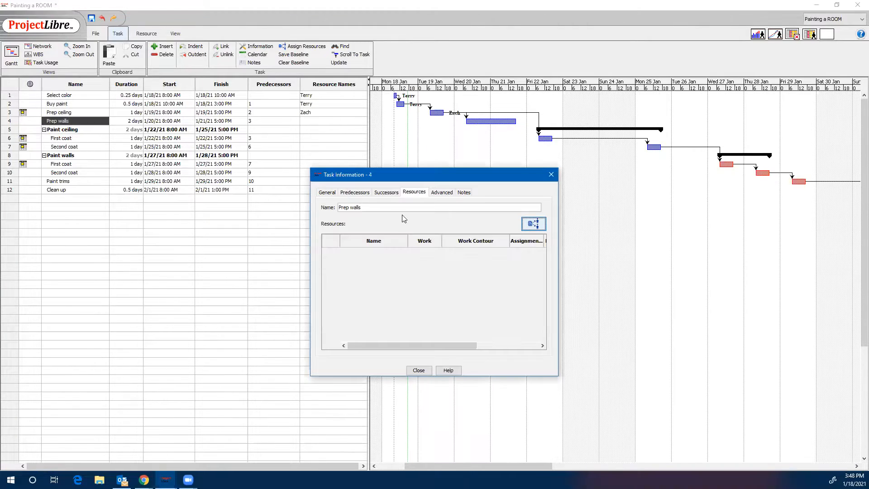
pyautogui.click(533, 224)
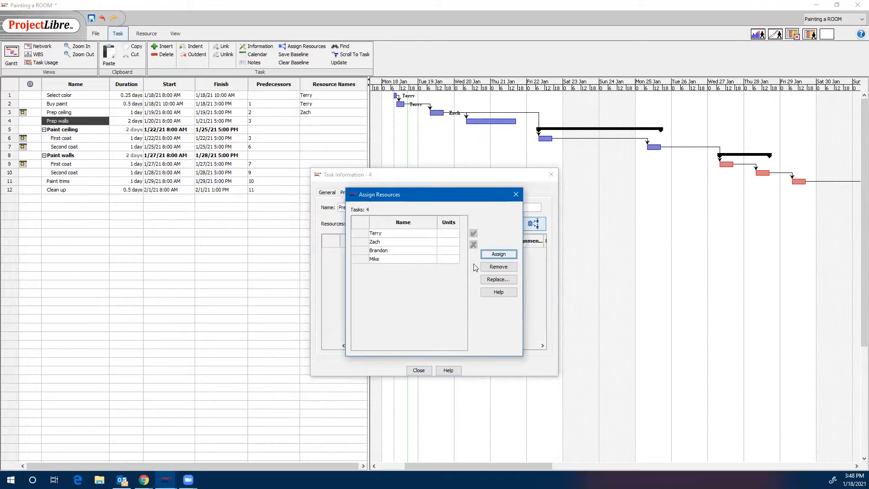
pyautogui.click(385, 244)
pyautogui.click(499, 254)
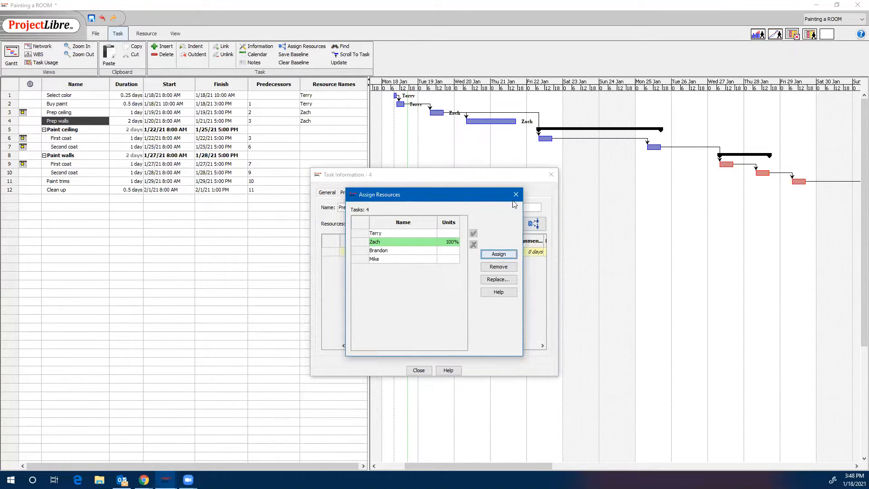
pyautogui.click(515, 195)
pyautogui.click(551, 175)
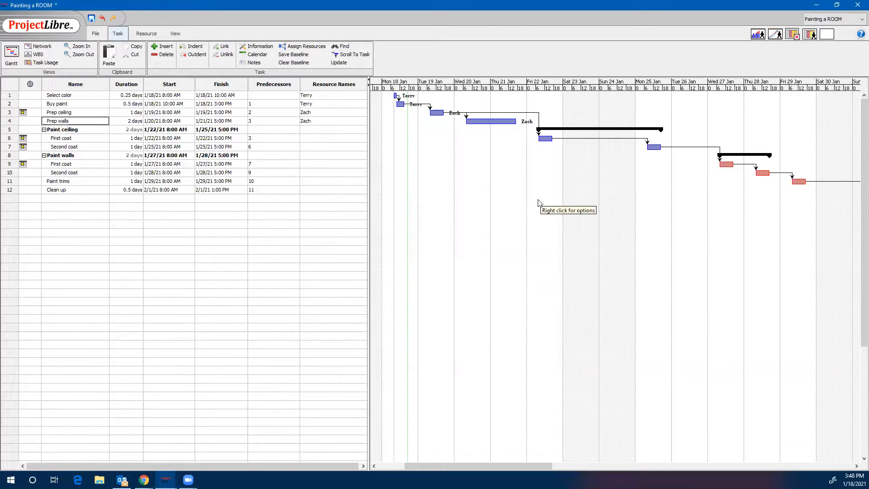
# Assign the third listed resource to the First coat task under Paint ceiling.
pyautogui.doubleClick(76, 140)
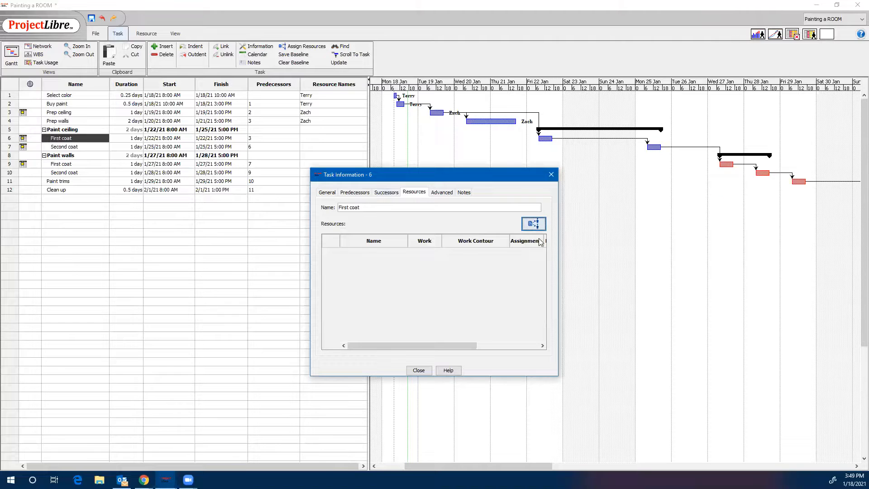
pyautogui.click(533, 223)
pyautogui.click(401, 250)
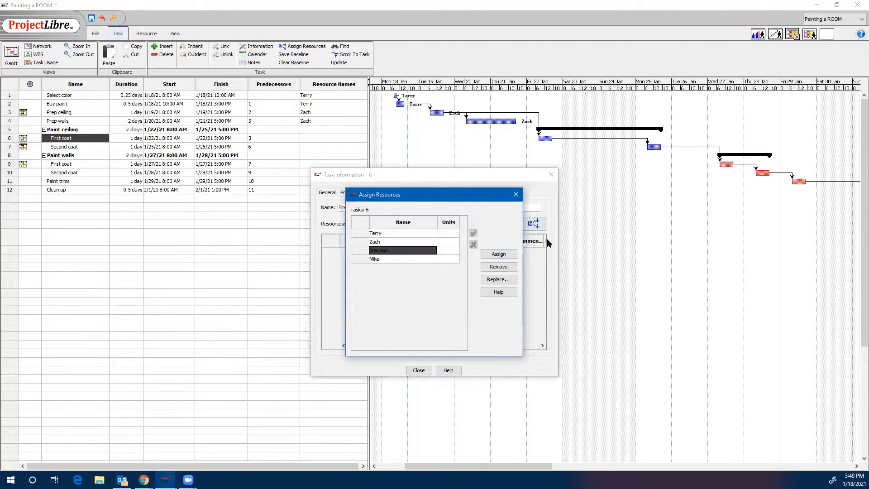
pyautogui.click(506, 254)
pyautogui.click(516, 194)
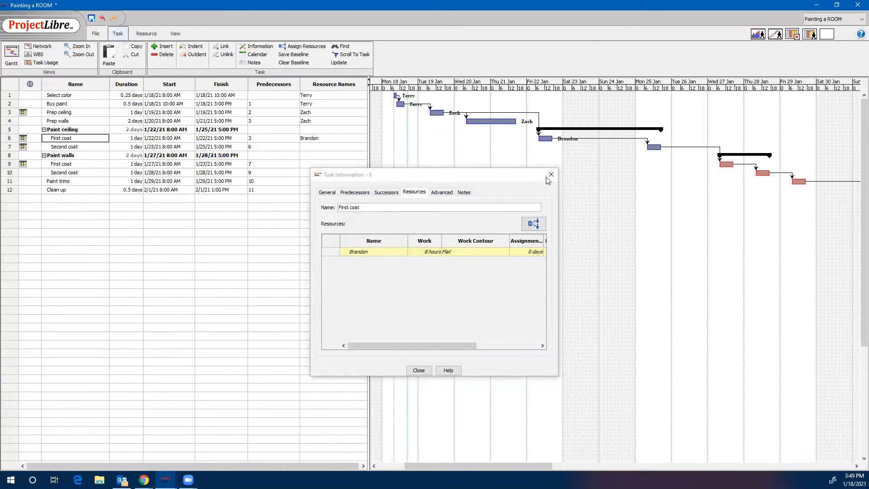
pyautogui.click(550, 175)
# Assign the third listed resource to the Second coat task under Paint ceiling.
pyautogui.doubleClick(84, 147)
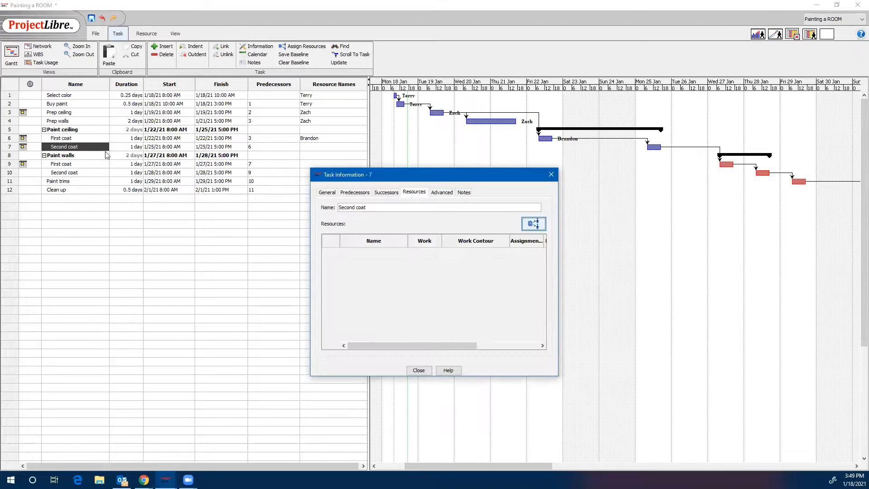
pyautogui.click(533, 224)
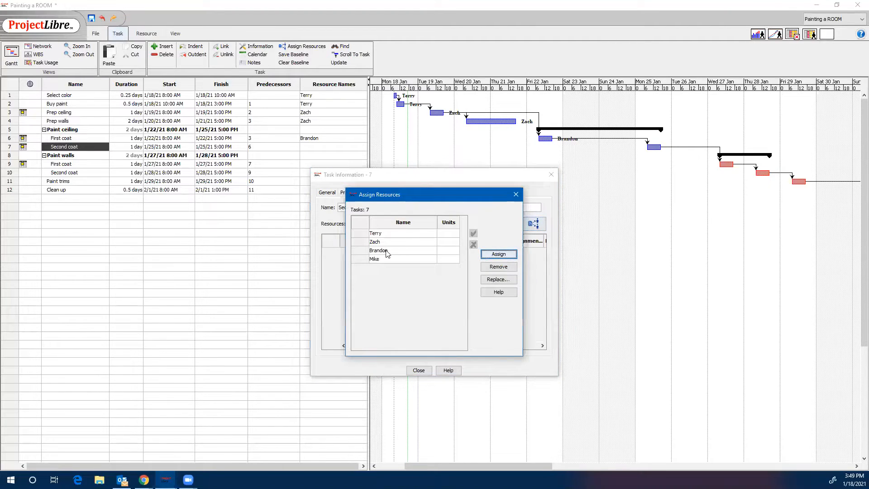
pyautogui.click(400, 251)
pyautogui.click(498, 254)
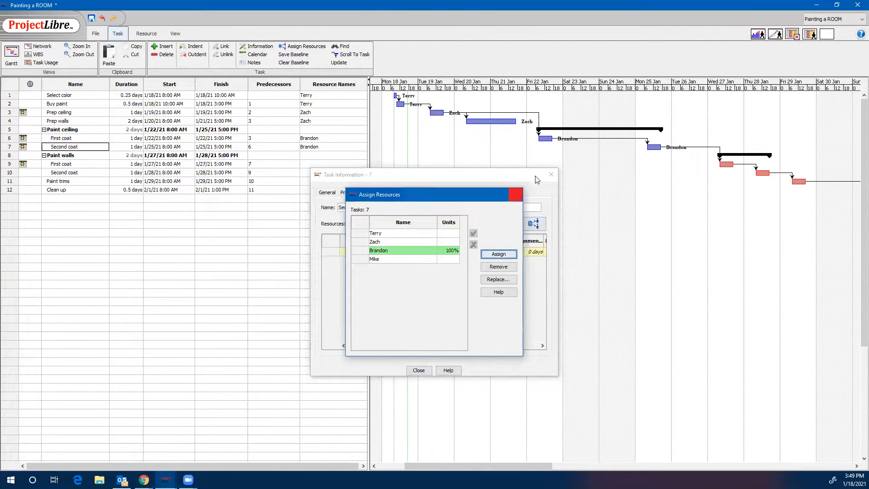
pyautogui.click(515, 194)
pyautogui.click(550, 175)
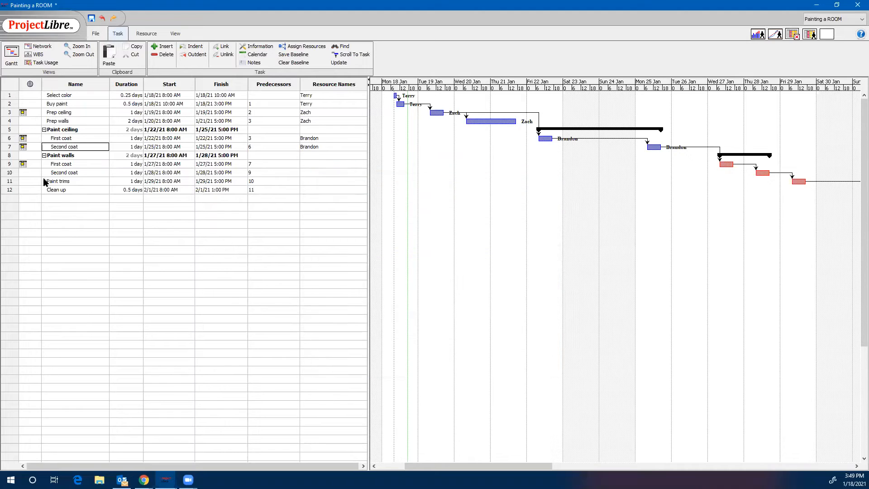
# Assign the fourth listed resource to the First coat task under Paint walls.
pyautogui.doubleClick(67, 163)
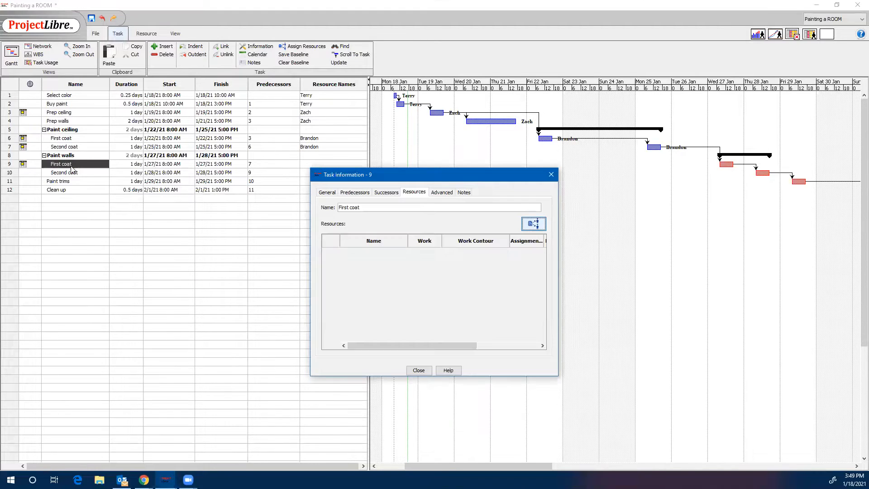
pyautogui.click(533, 224)
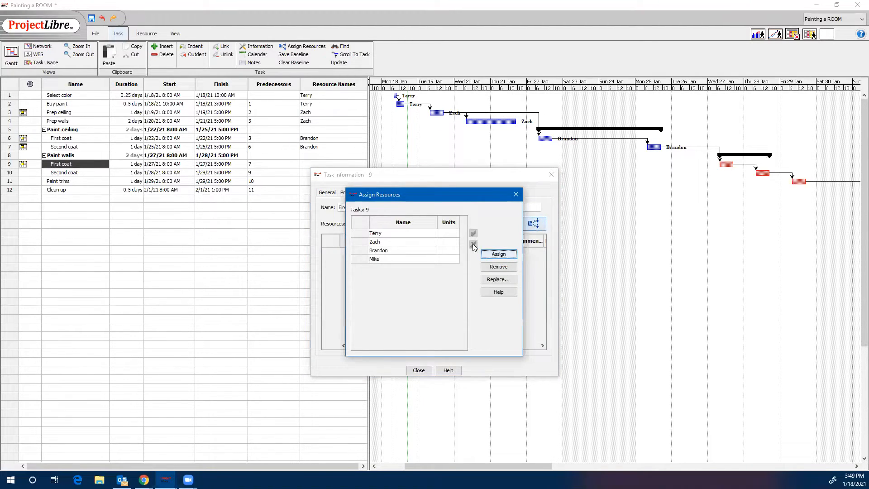
pyautogui.click(390, 259)
pyautogui.click(498, 254)
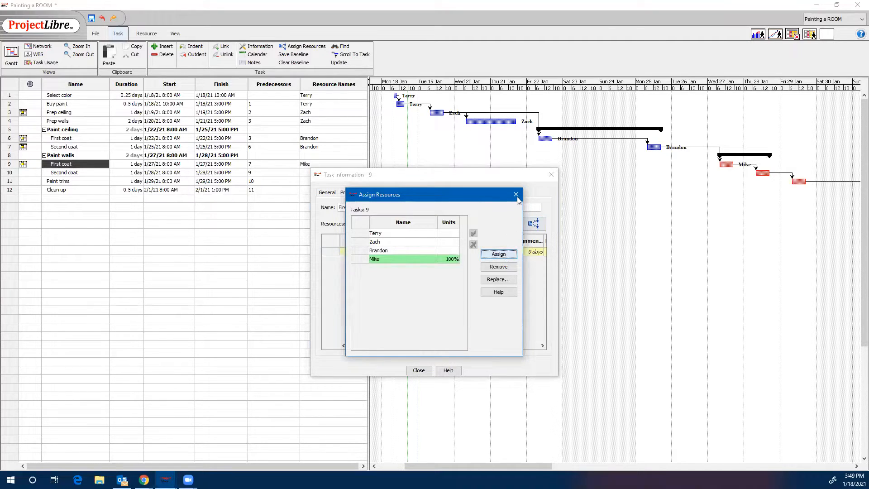
pyautogui.click(515, 194)
pyautogui.click(550, 174)
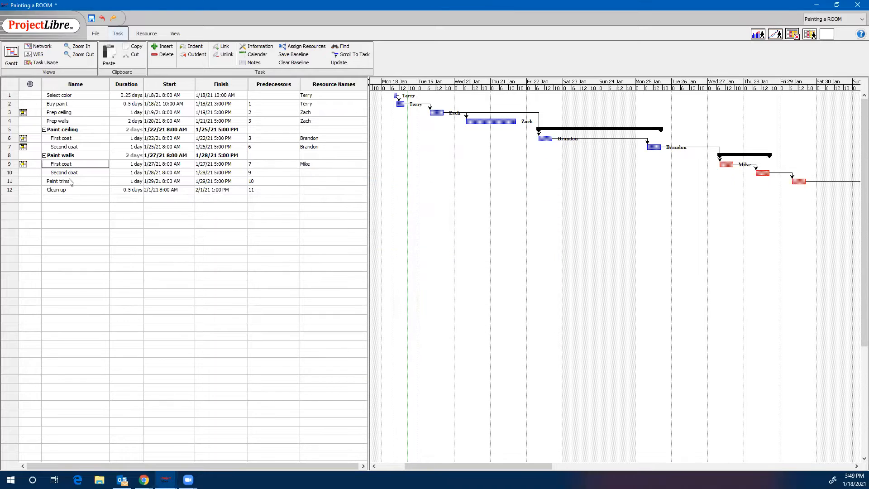
# Assign the fourth listed resource to the Second coat task under Paint walls.
pyautogui.doubleClick(72, 173)
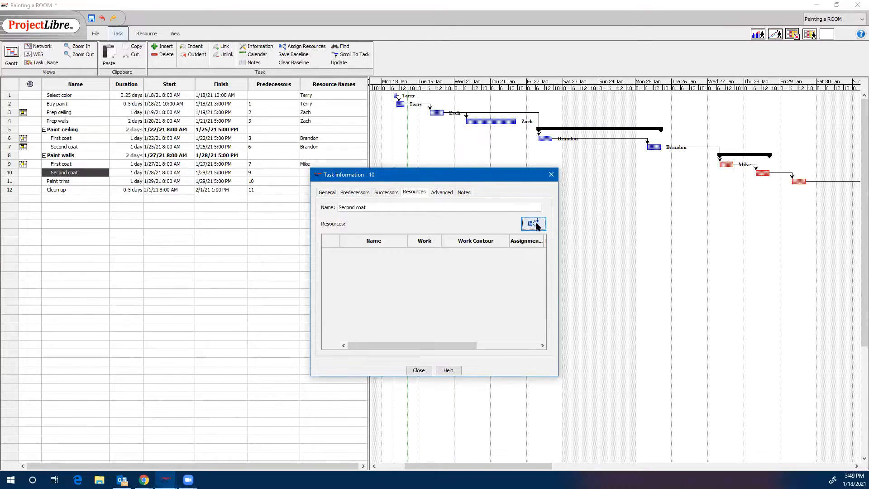
pyautogui.click(534, 224)
pyautogui.click(391, 259)
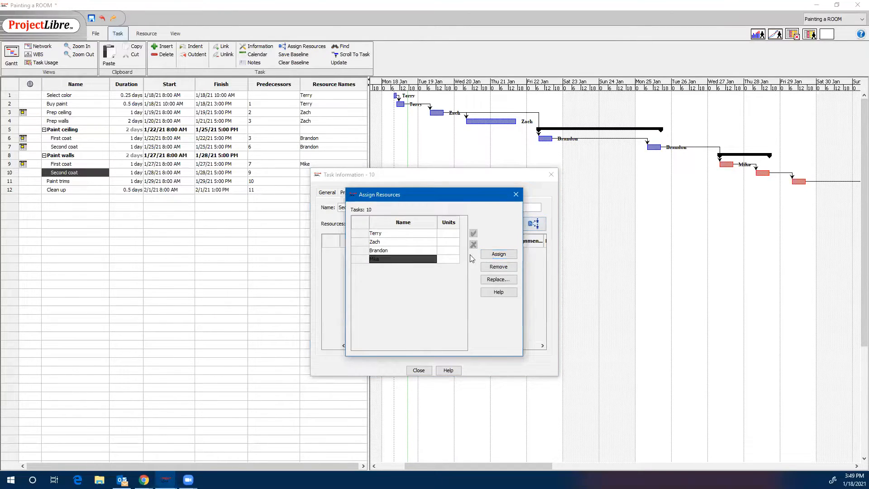
pyautogui.click(498, 255)
pyautogui.click(515, 194)
pyautogui.click(550, 174)
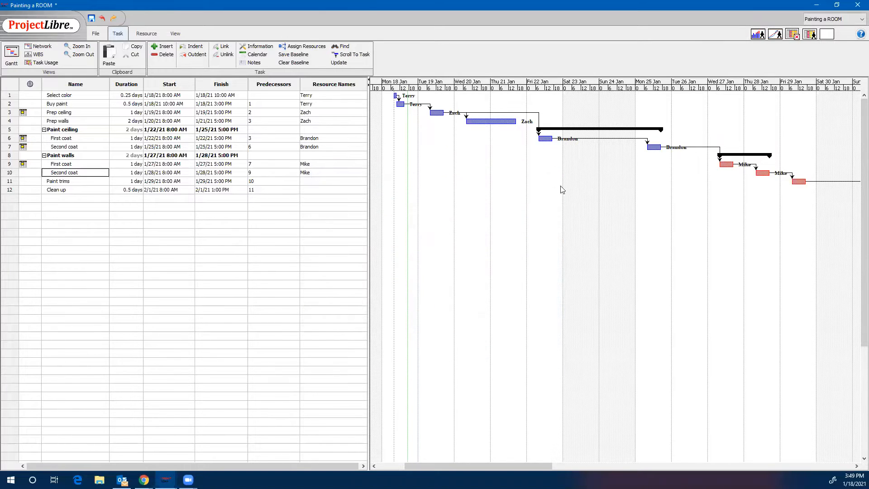
# Assign the first listed resource to the Paint trims task through its task information.
pyautogui.doubleClick(62, 182)
pyautogui.click(533, 223)
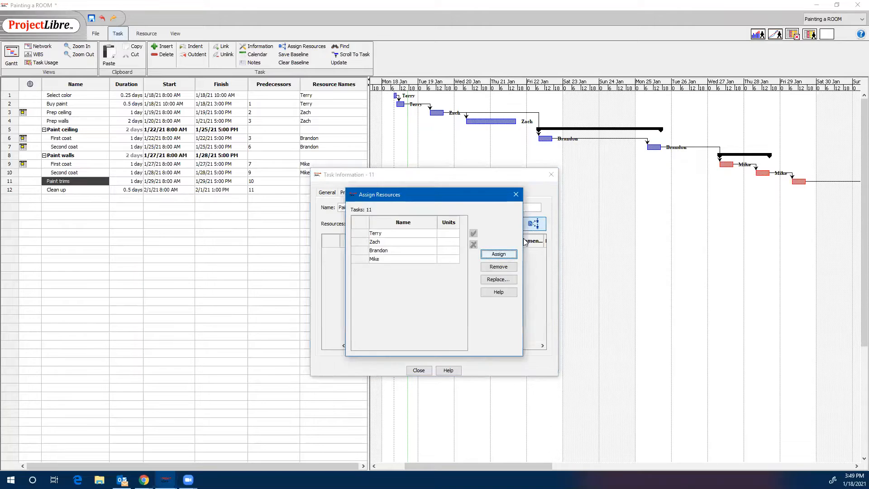
pyautogui.click(389, 233)
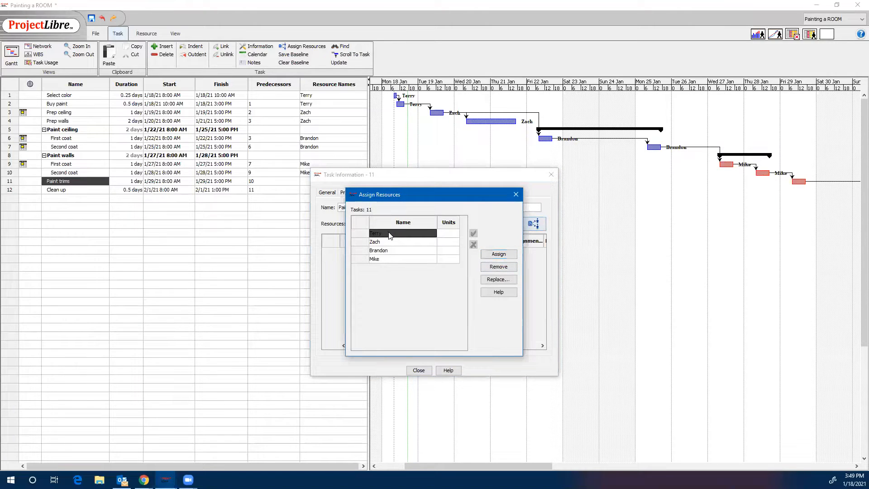
pyautogui.click(498, 253)
pyautogui.click(515, 195)
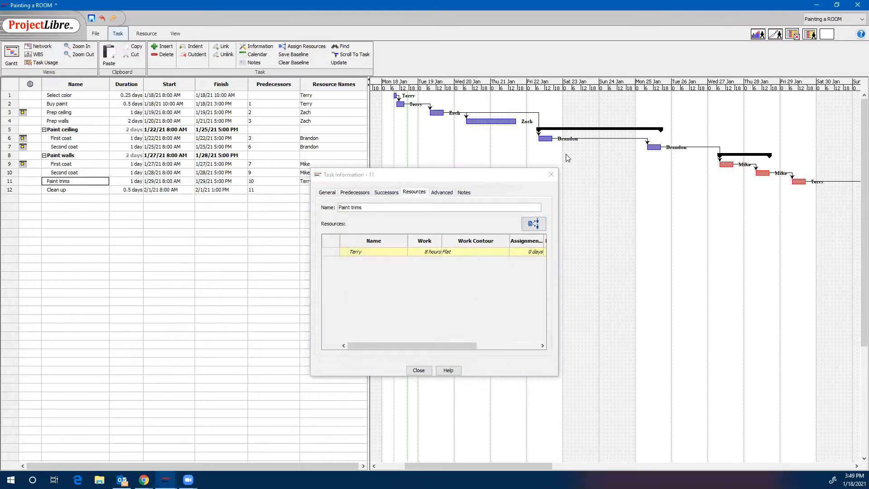
pyautogui.click(552, 175)
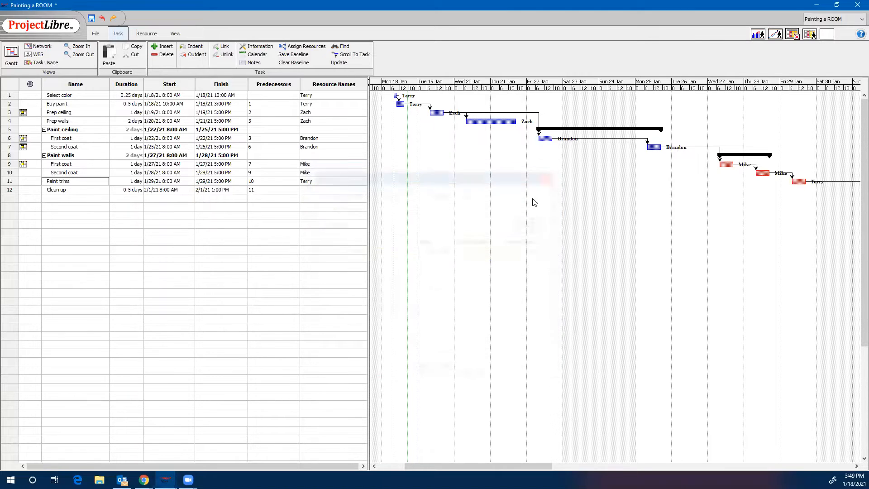
# Assign the second listed resource to the Clean up task through its task information.
pyautogui.doubleClick(66, 193)
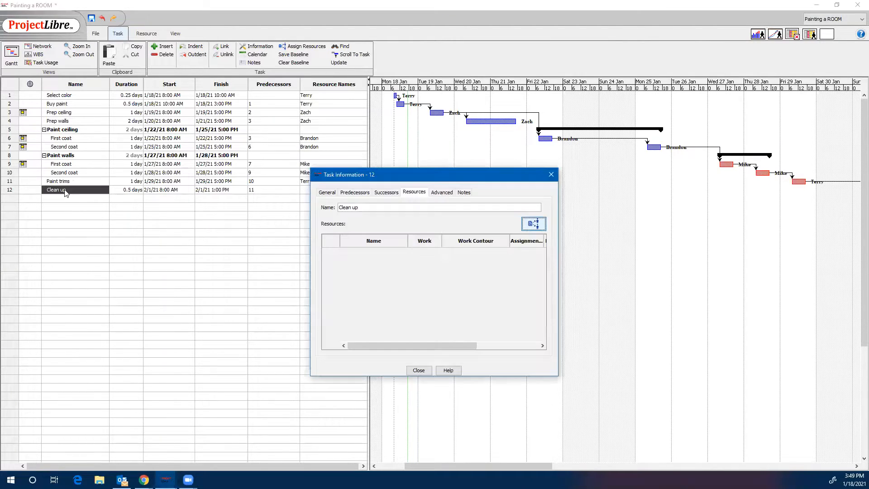
pyautogui.click(534, 224)
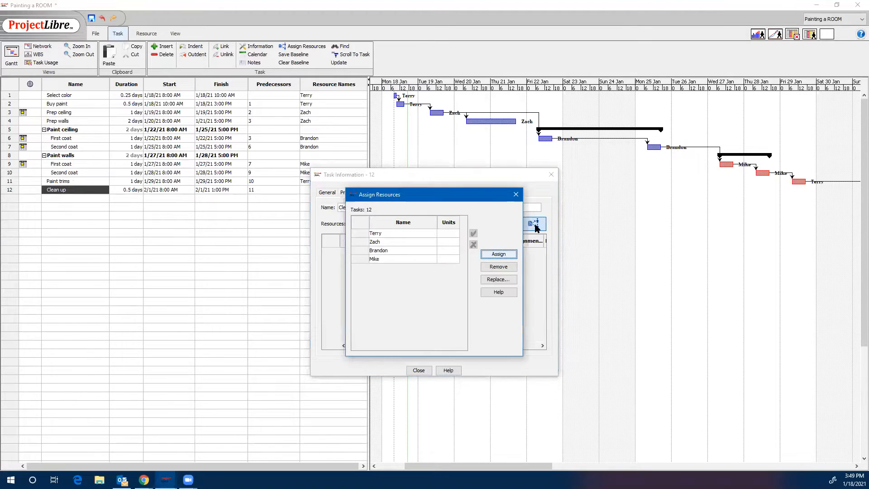
pyautogui.click(387, 243)
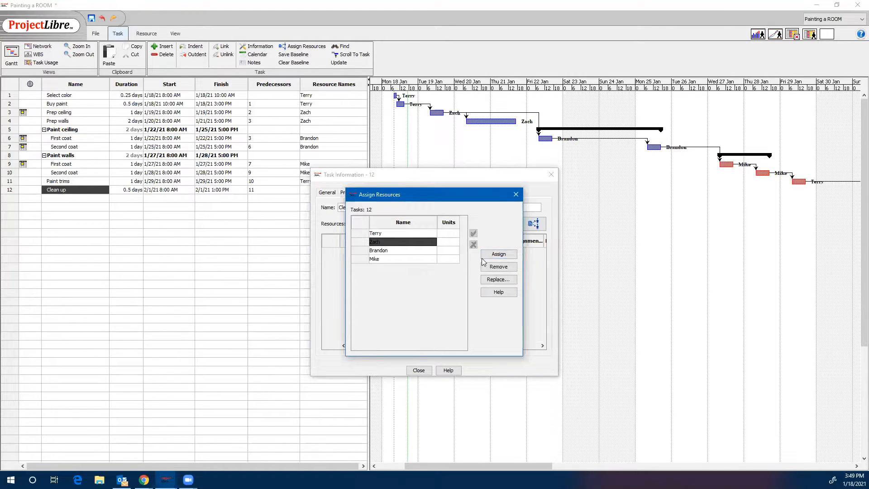
pyautogui.click(513, 254)
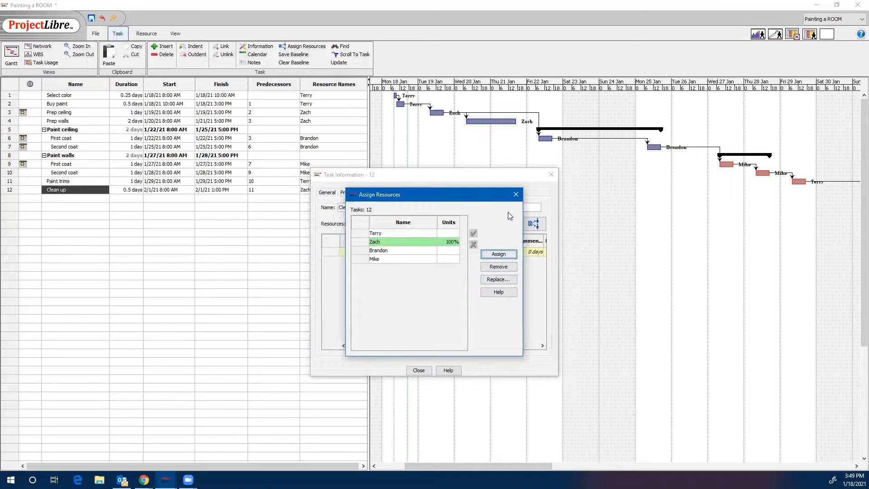
pyautogui.click(515, 194)
pyautogui.click(551, 174)
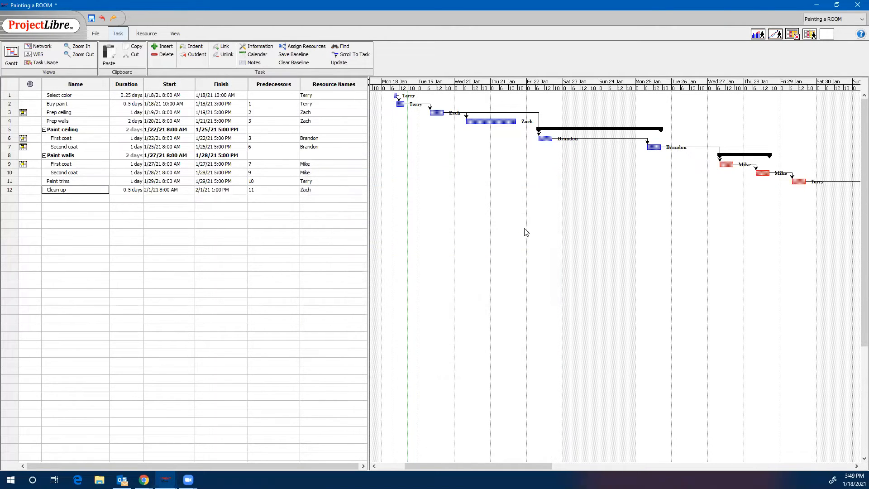
# Narrow the Predecessors column and the task table so the Gantt chart shows every task bar from Select color to Clean up.
pyautogui.click(77, 55)
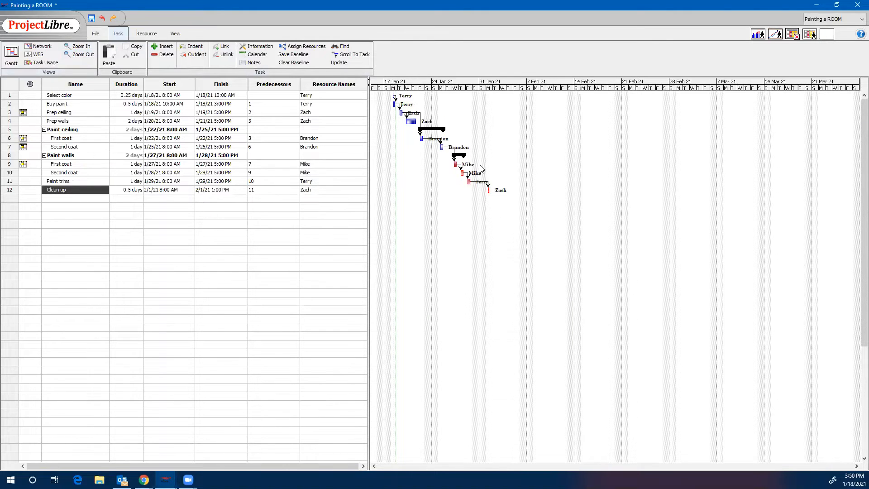
pyautogui.click(79, 46)
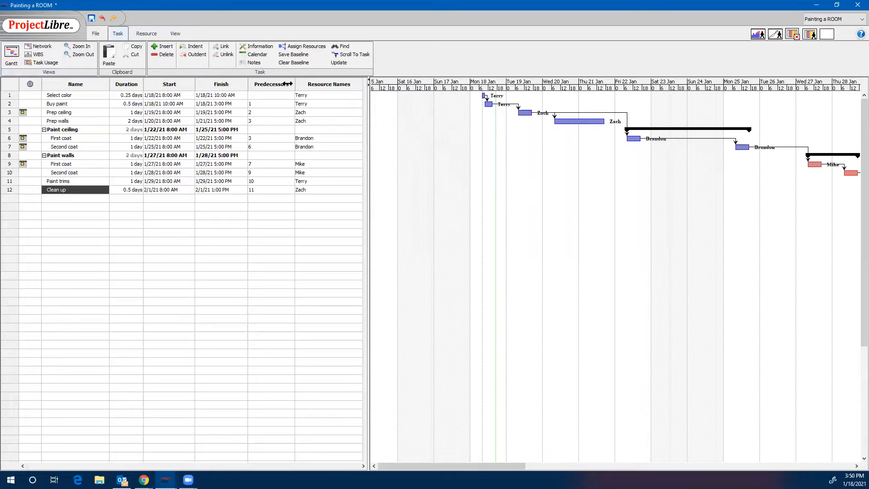
pyautogui.moveTo(297, 83); pyautogui.dragTo(270, 83)
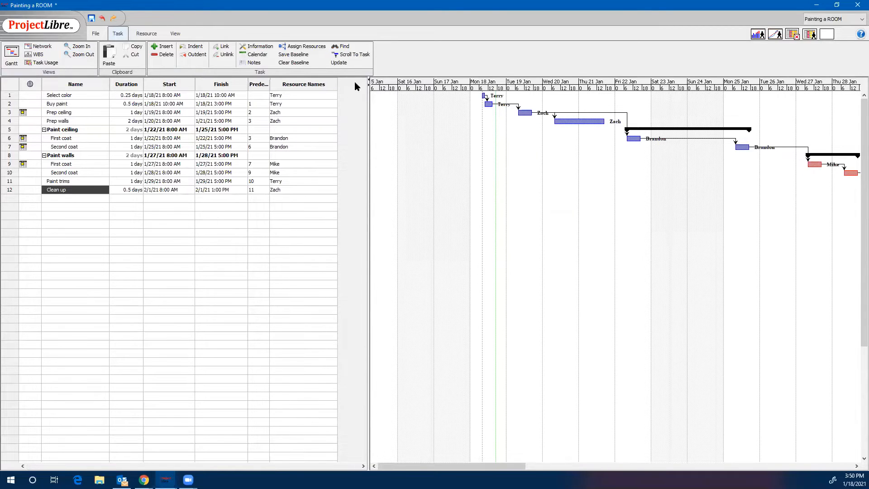
pyautogui.moveTo(355, 86); pyautogui.dragTo(303, 90)
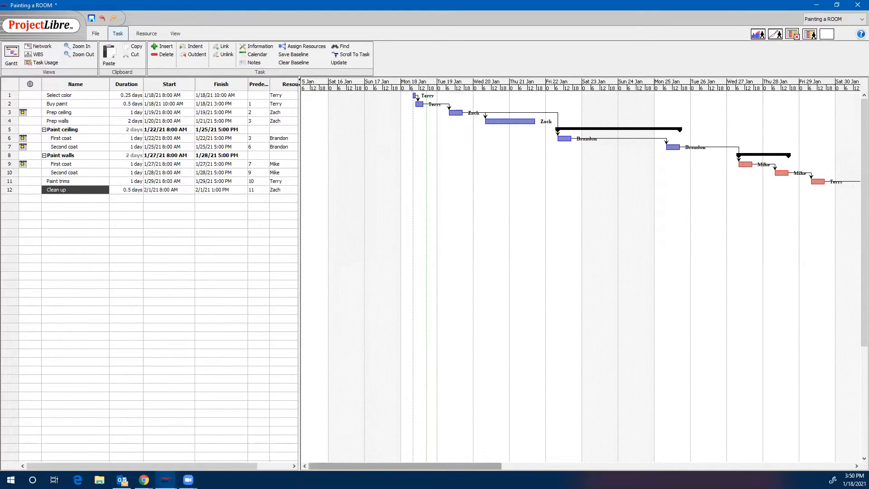
pyautogui.hscroll(6, 480, 460)
pyautogui.hscroll(-3, 479, 457)
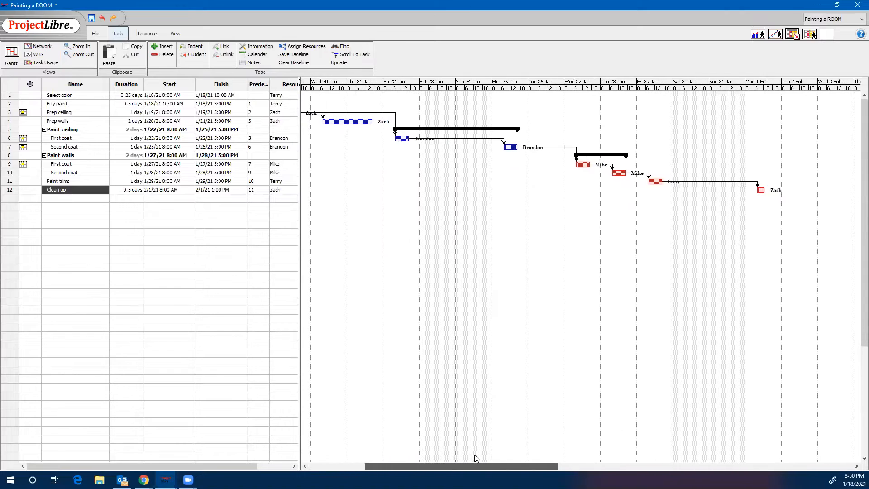
pyautogui.hscroll(1, 469, 458)
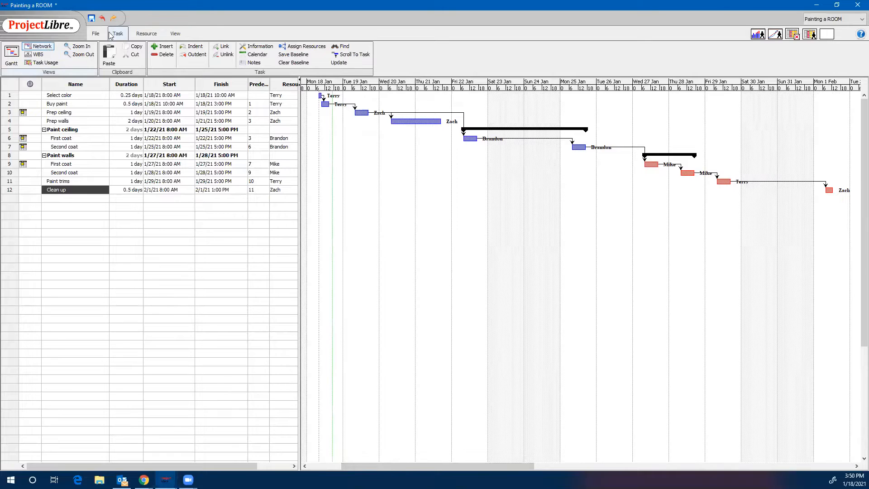
# Review the RBS and the Resource Usage view, narrowing the assignment column and widening the usage table to expose the leveling column.
pyautogui.click(146, 34)
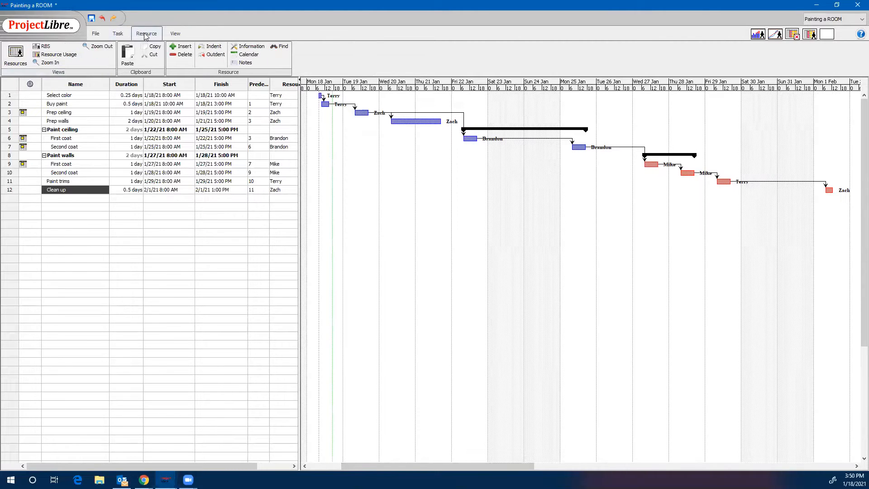
pyautogui.click(47, 49)
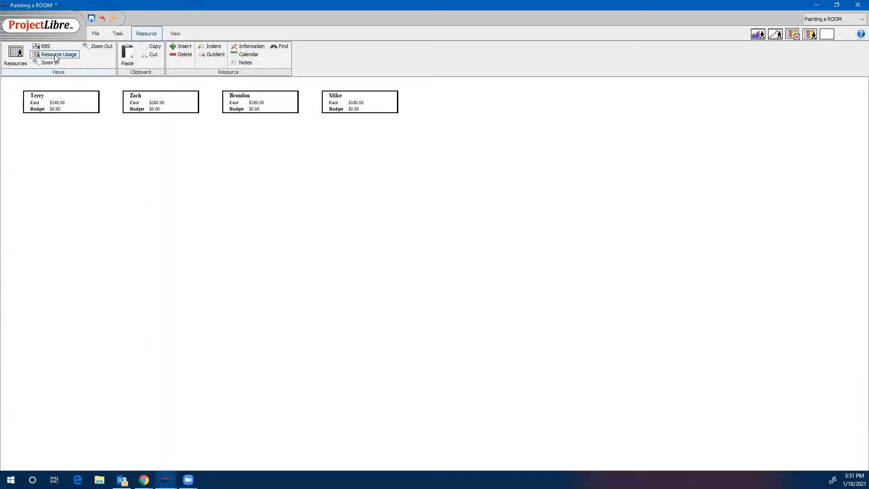
pyautogui.click(56, 55)
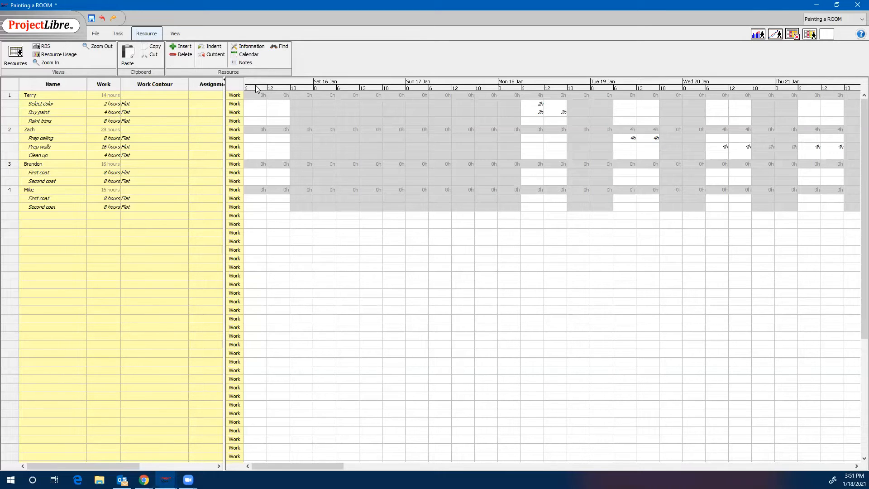
pyautogui.moveTo(222, 84); pyautogui.dragTo(211, 84)
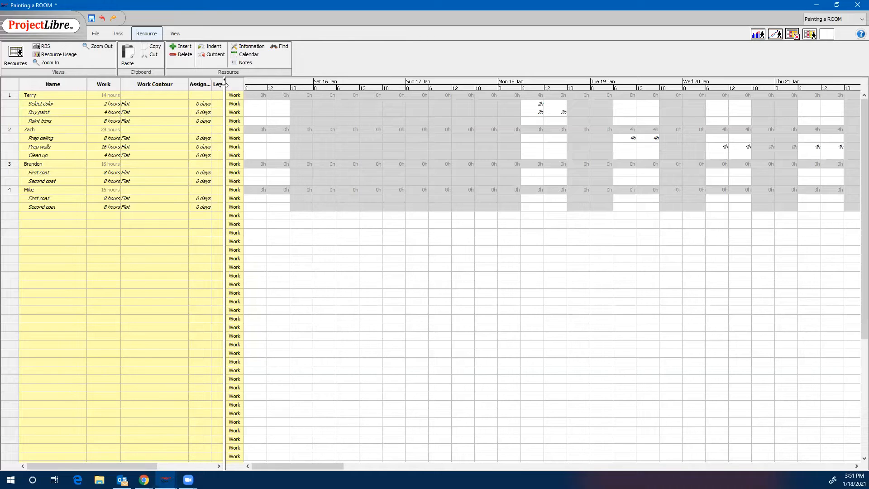
pyautogui.moveTo(225, 84); pyautogui.dragTo(257, 87)
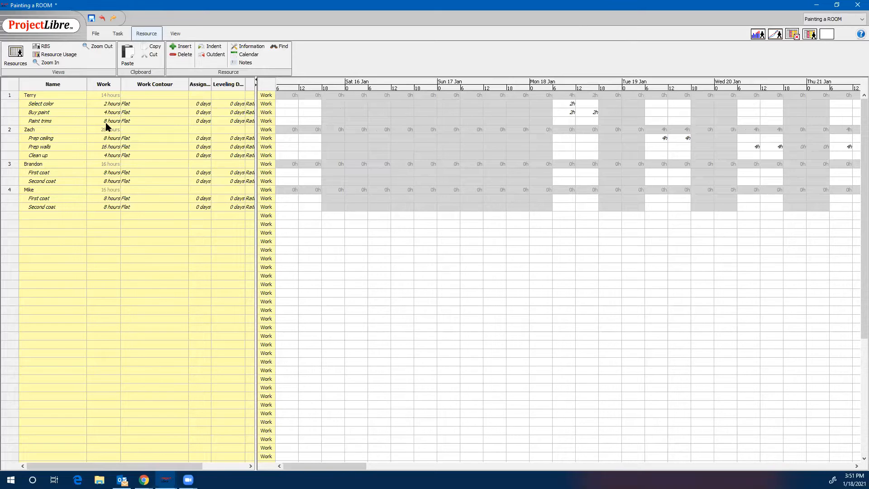
# Show the project's Network diagram and examine how the tasks are linked.
pyautogui.click(118, 33)
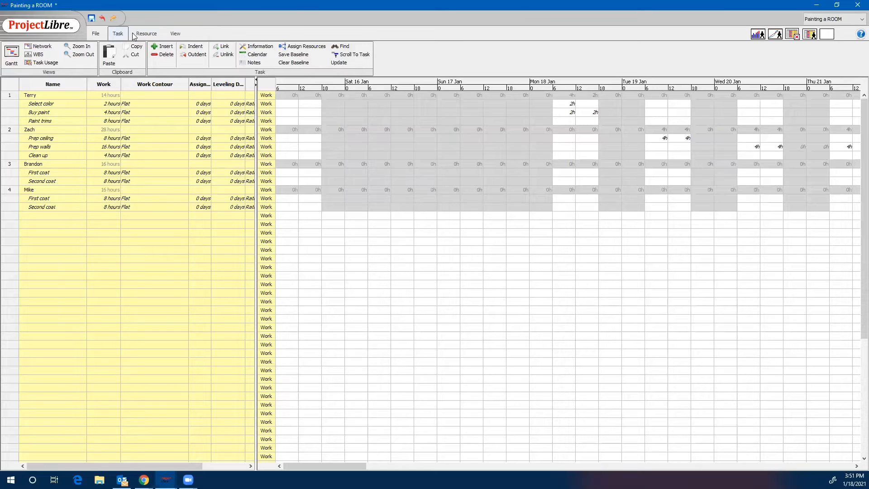
pyautogui.click(138, 34)
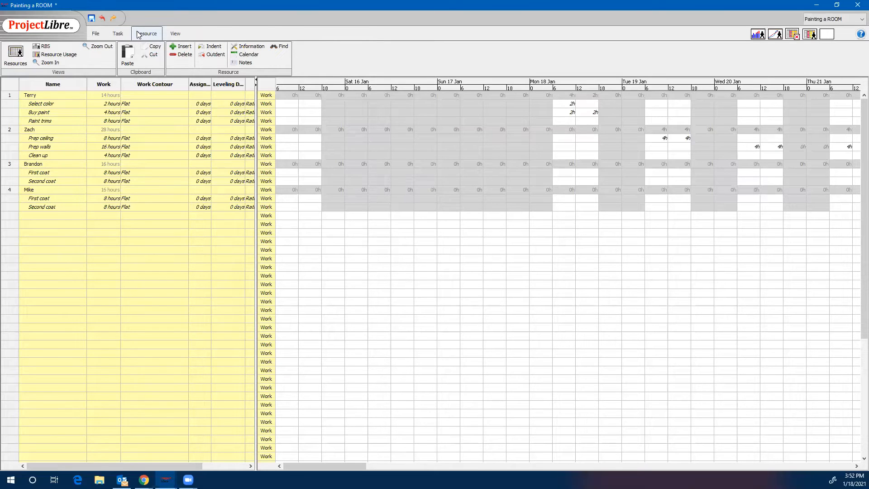
pyautogui.click(120, 36)
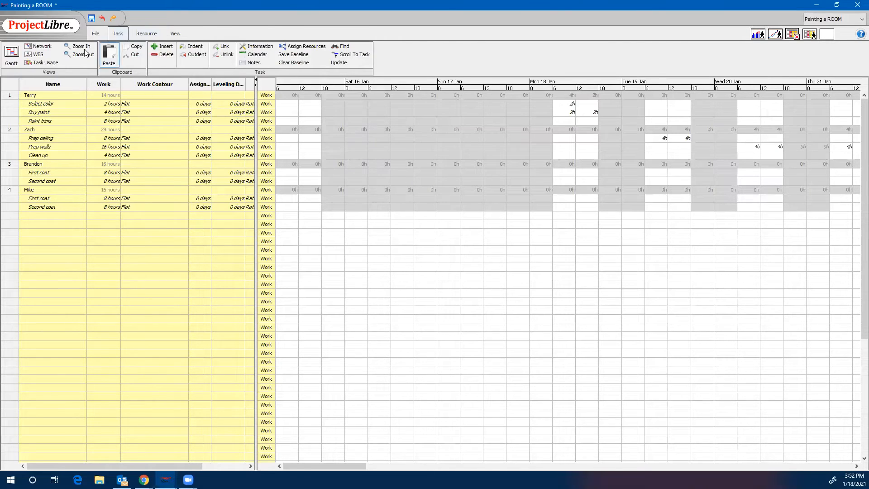
pyautogui.click(42, 47)
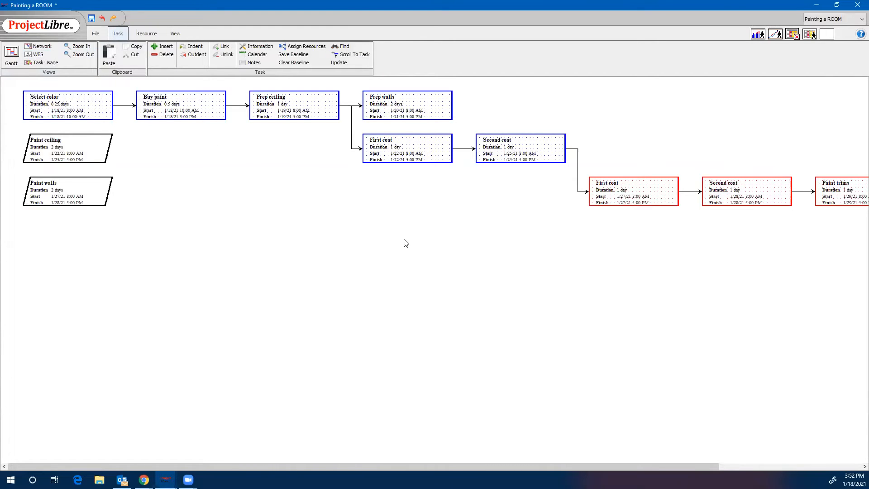
pyautogui.moveTo(344, 465)
pyautogui.mouseDown()
pyautogui.moveTo(493, 455)
pyautogui.moveTo(436, 464)
pyautogui.moveTo(343, 453)
pyautogui.mouseUp()
pyautogui.moveTo(364, 469); pyautogui.dragTo(317, 451)
# Show the WBS and examine the cost boxes of all tasks from Select color to Clean up.
pyautogui.click(37, 55)
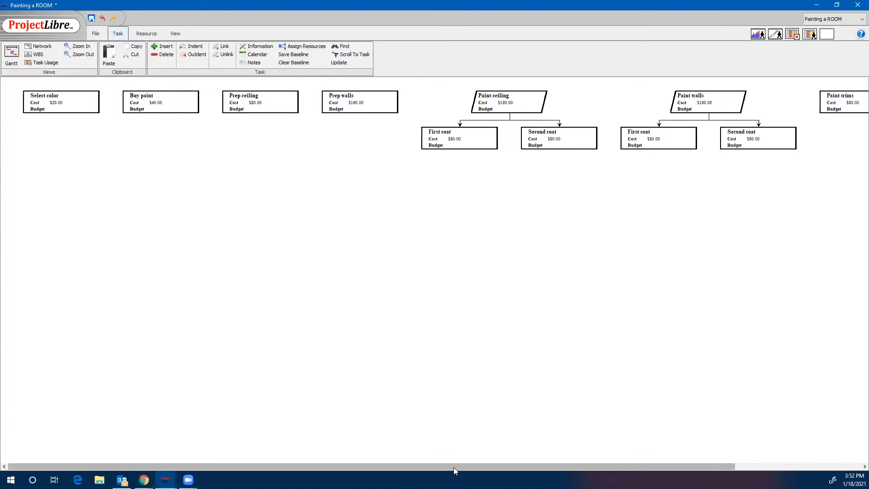
pyautogui.moveTo(453, 467); pyautogui.dragTo(561, 466)
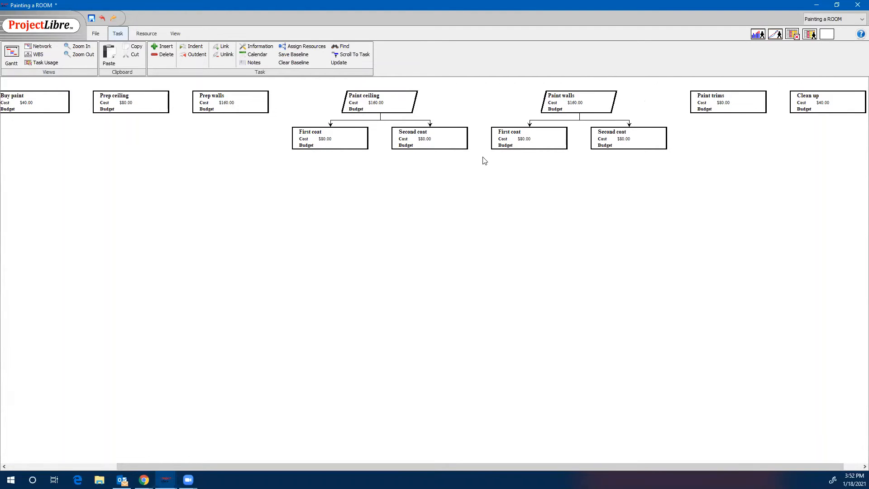
pyautogui.moveTo(379, 466); pyautogui.dragTo(233, 450)
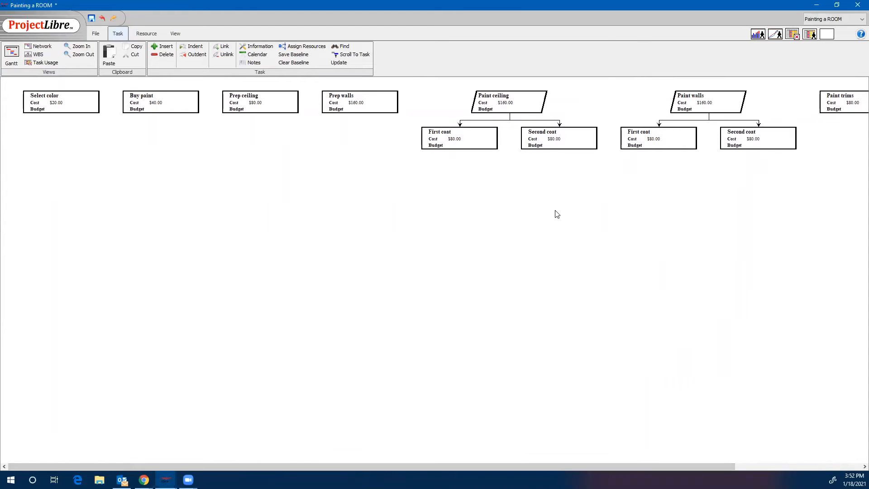
# Review the Task Usage view with the histogram, charts, task usage and resource usage sub-views, remove the sub-view and return to the Gantt chart.
pyautogui.click(46, 63)
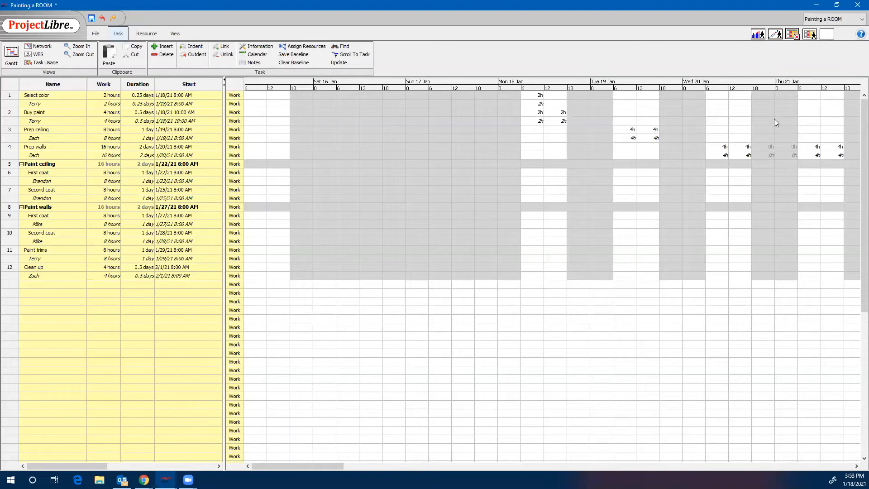
pyautogui.click(758, 34)
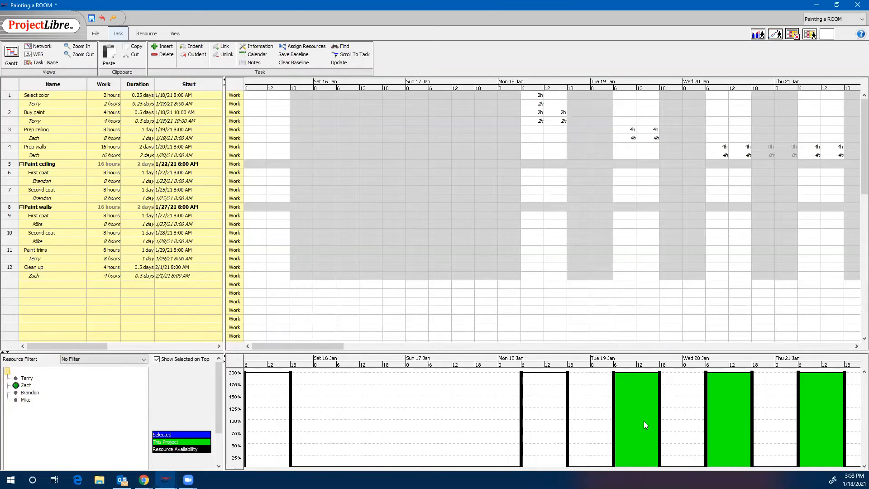
pyautogui.click(778, 36)
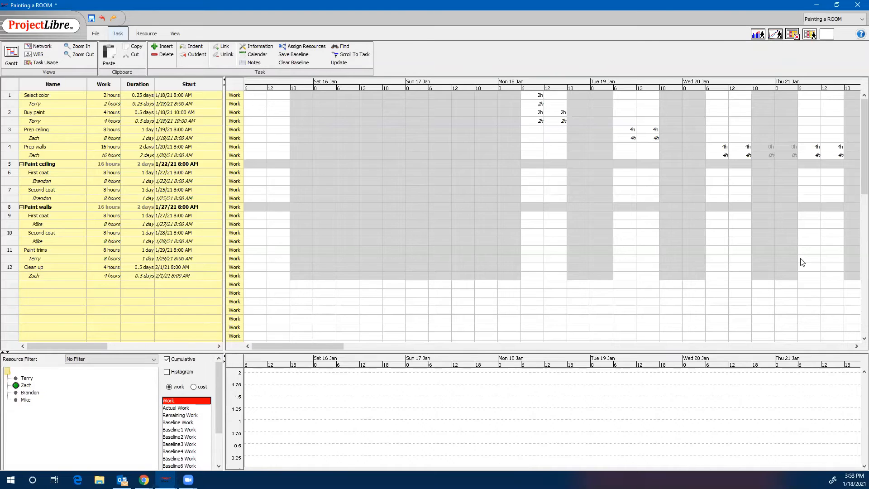
pyautogui.click(793, 35)
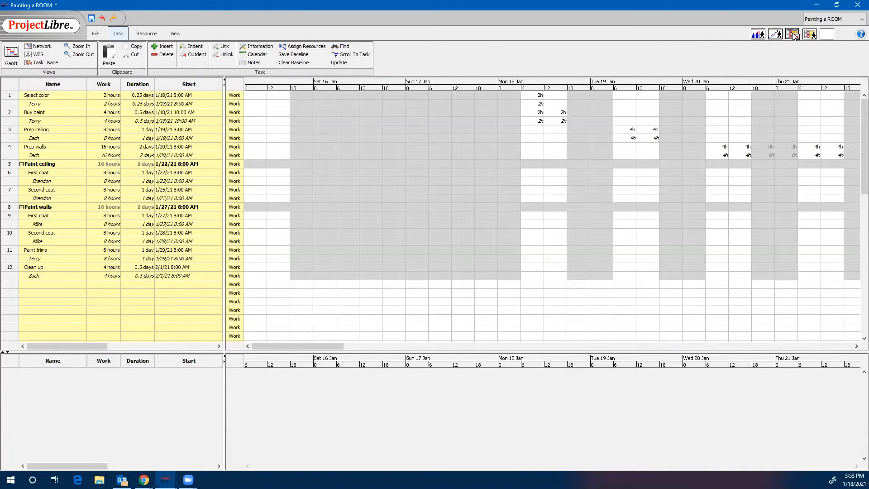
pyautogui.click(809, 34)
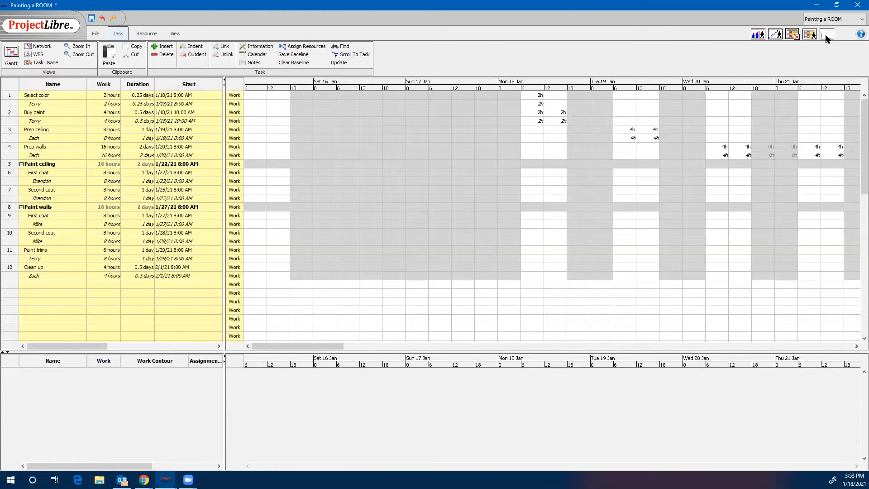
pyautogui.click(826, 35)
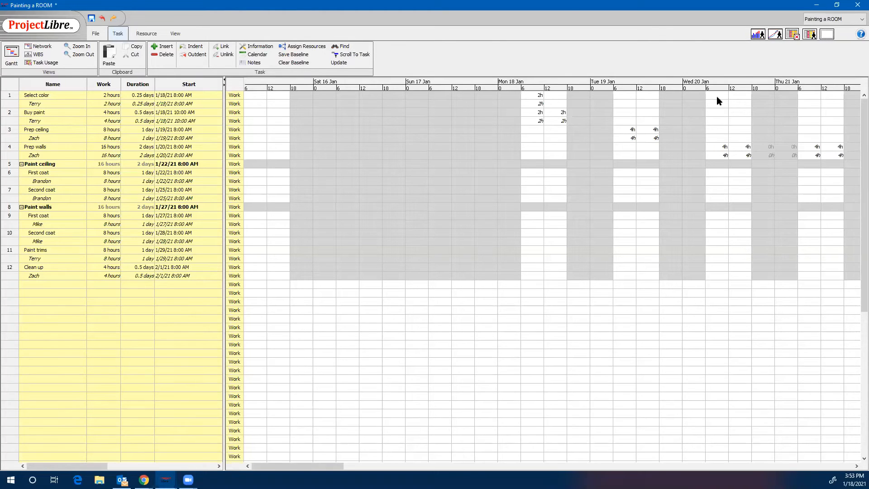
pyautogui.click(12, 56)
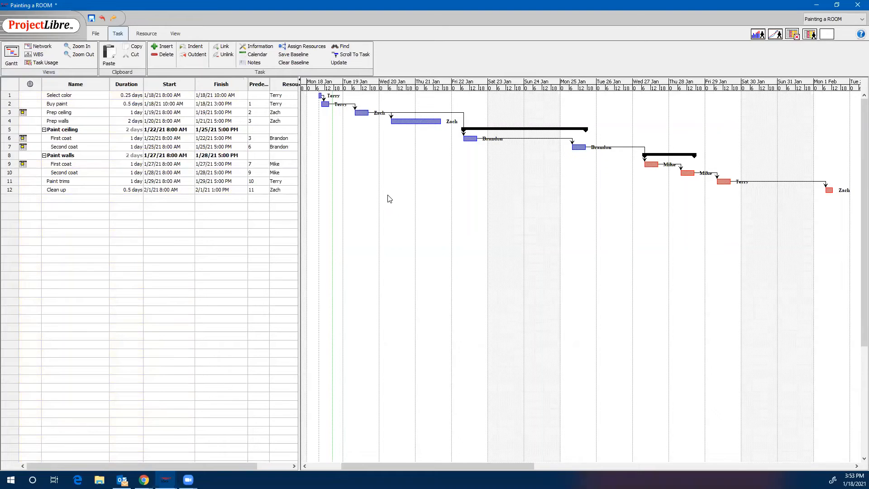
# Open the Project Details report and read through its dates, duration, work, costs and notes sections.
pyautogui.click(98, 39)
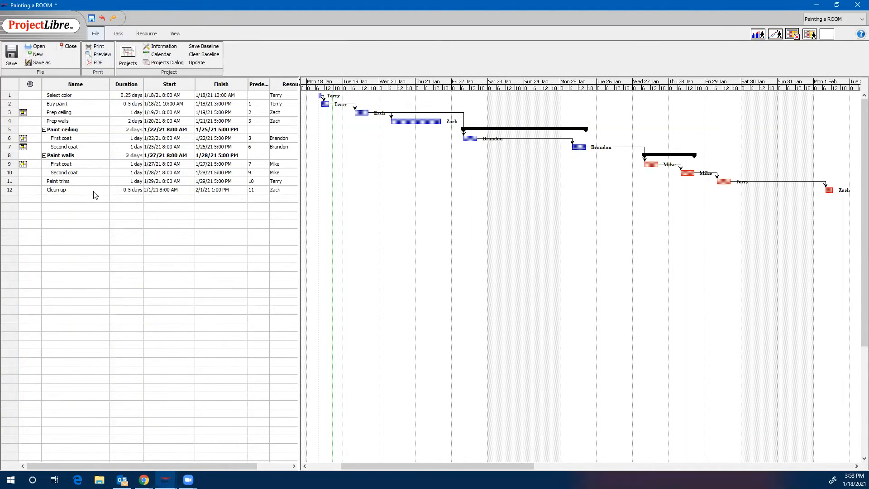
pyautogui.click(174, 35)
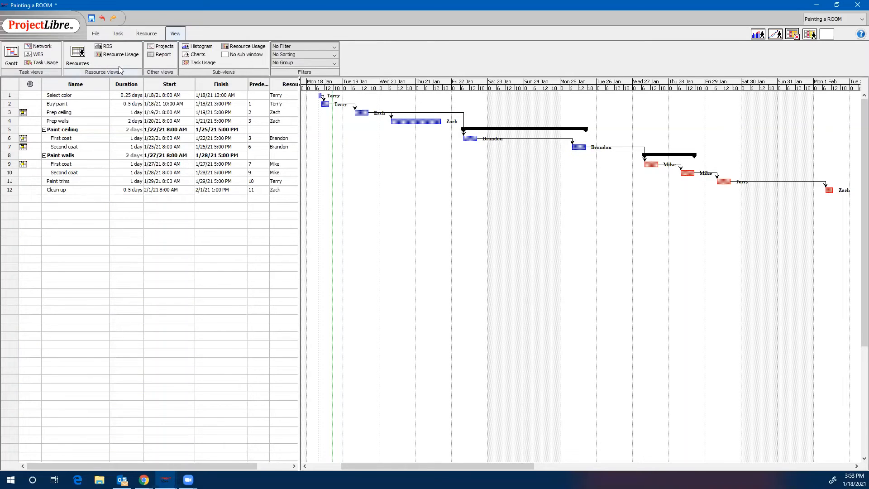
pyautogui.click(163, 54)
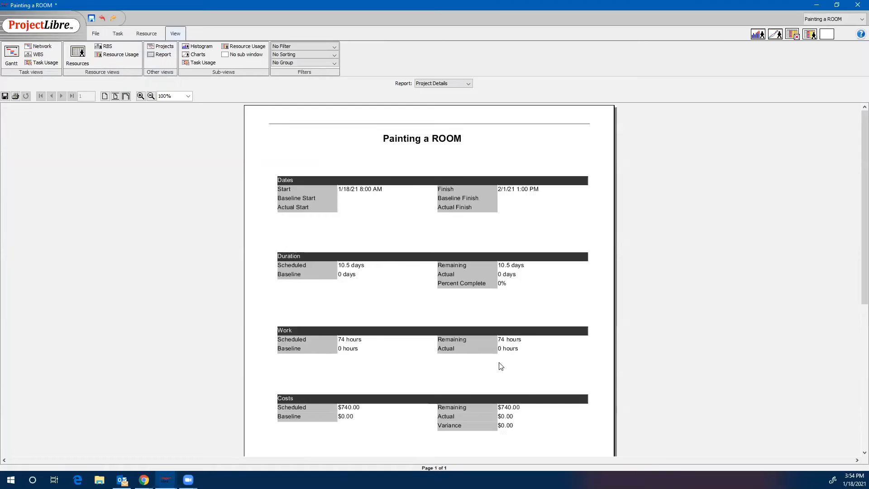
pyautogui.scroll(-3, 479, 402)
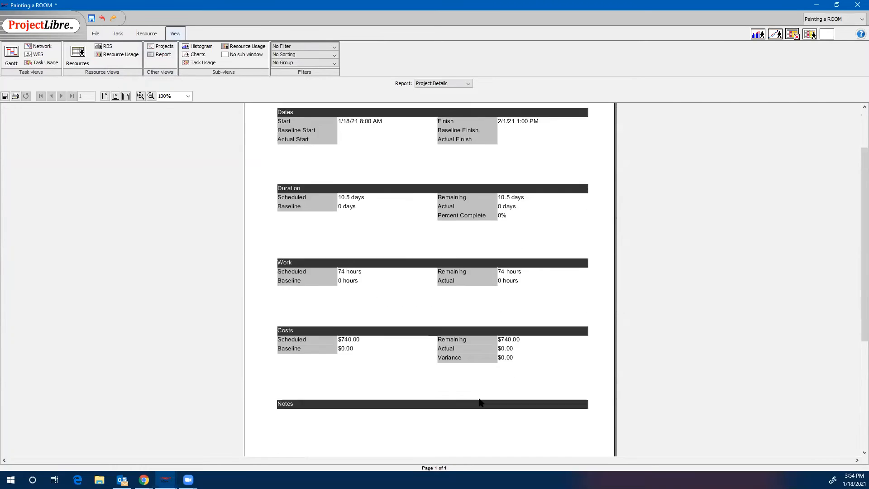
pyautogui.scroll(3, 479, 401)
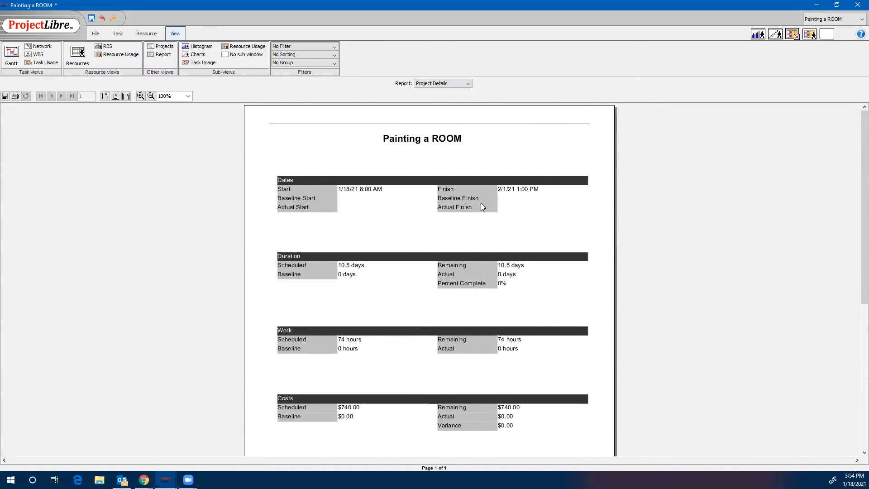
# Review the Painting a ROOM entry in the projects list and the resource sheet with its types, units and rates.
pyautogui.click(161, 47)
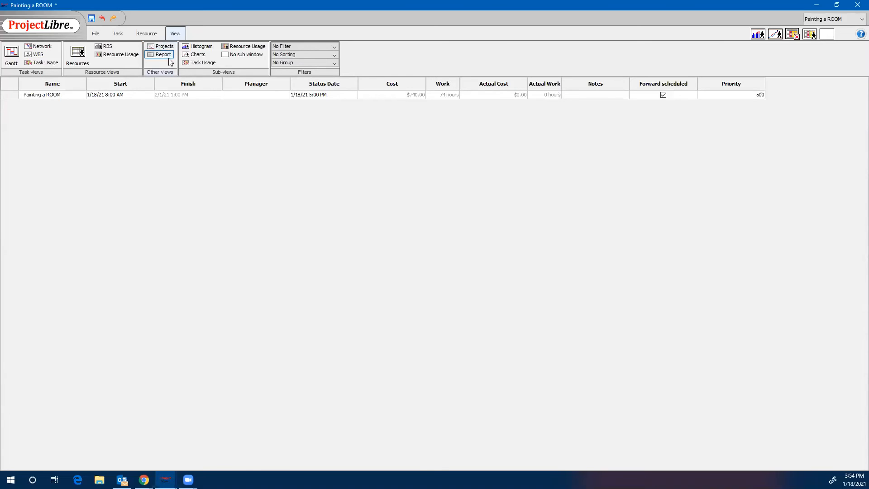
pyautogui.click(76, 59)
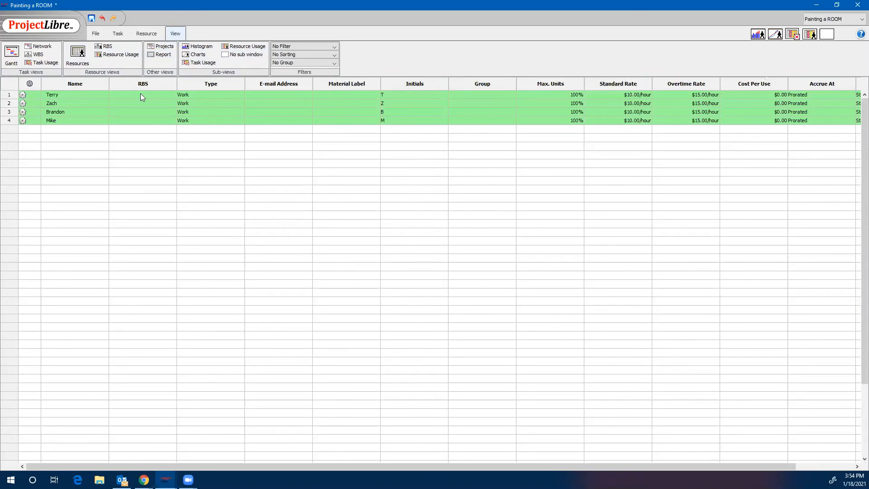
pyautogui.click(96, 35)
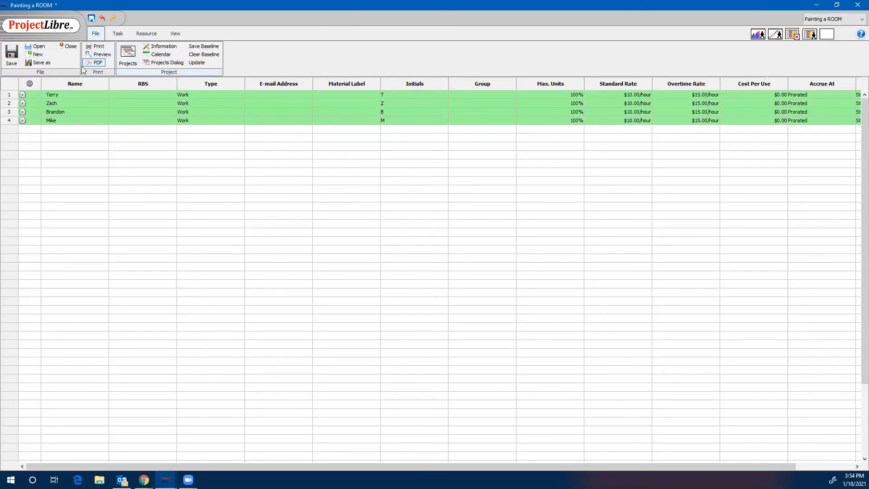
pyautogui.click(134, 62)
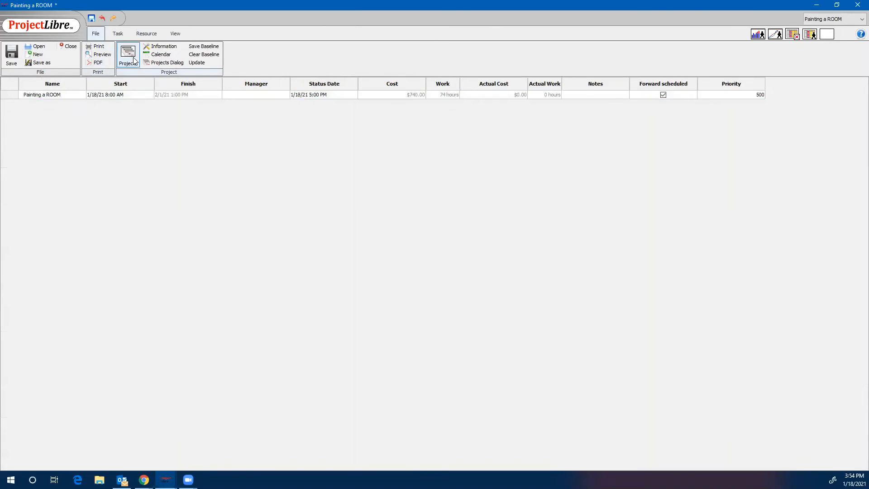
# Return to the Gantt chart of the Painting a ROOM project.
pyautogui.click(139, 36)
pyautogui.click(119, 34)
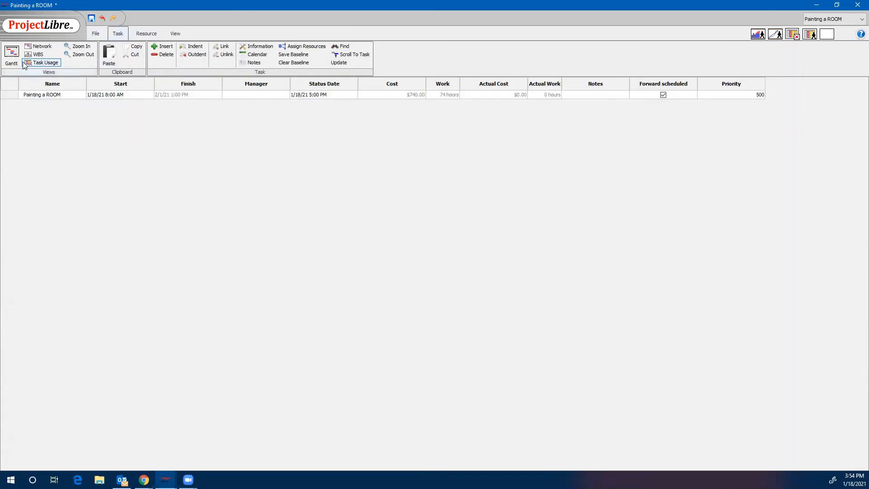
pyautogui.click(12, 53)
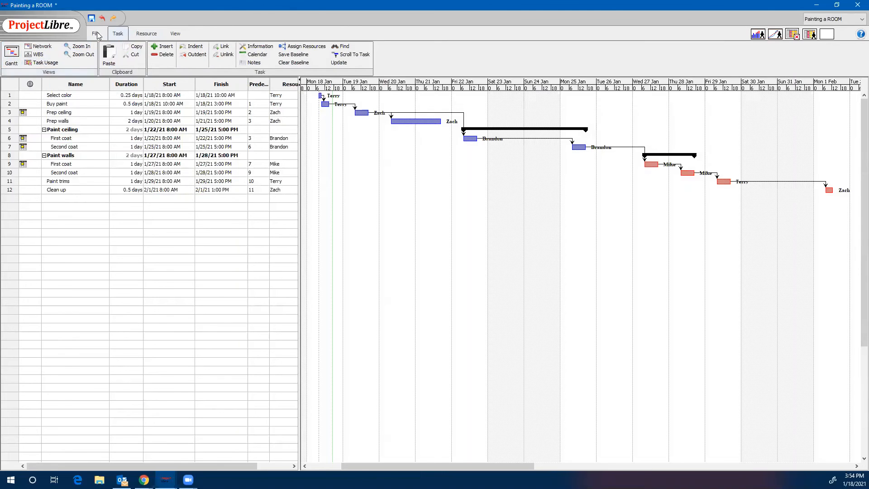